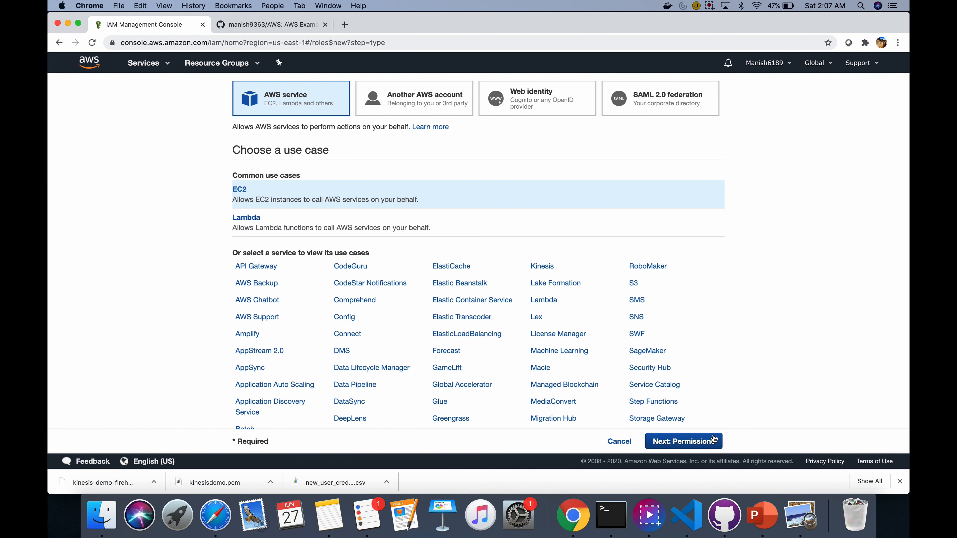
Continue the role with the EC2 use case and select the AmazonS3FullAccess policy for it
click(708, 441)
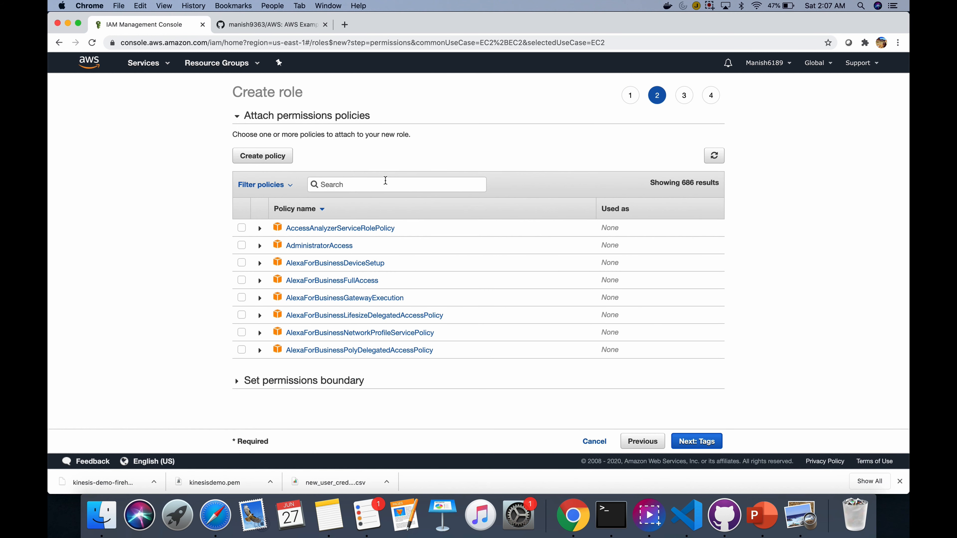
click(359, 184)
text(s3)
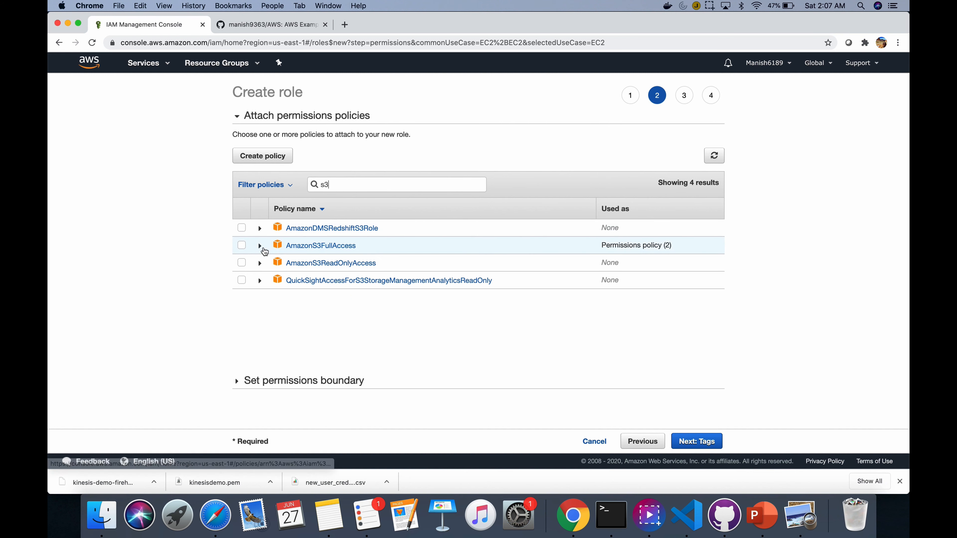
click(241, 247)
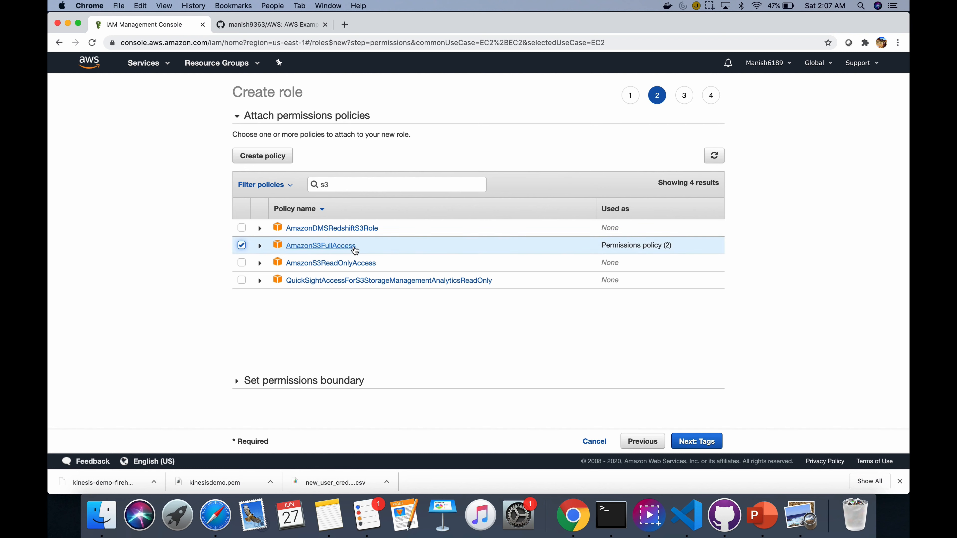
Find the Kinesis policies and also select AmazonKinesisFullAccess for the role
click(345, 182)
key(BackSpace)
key(BackSpace)
text(kinesis)
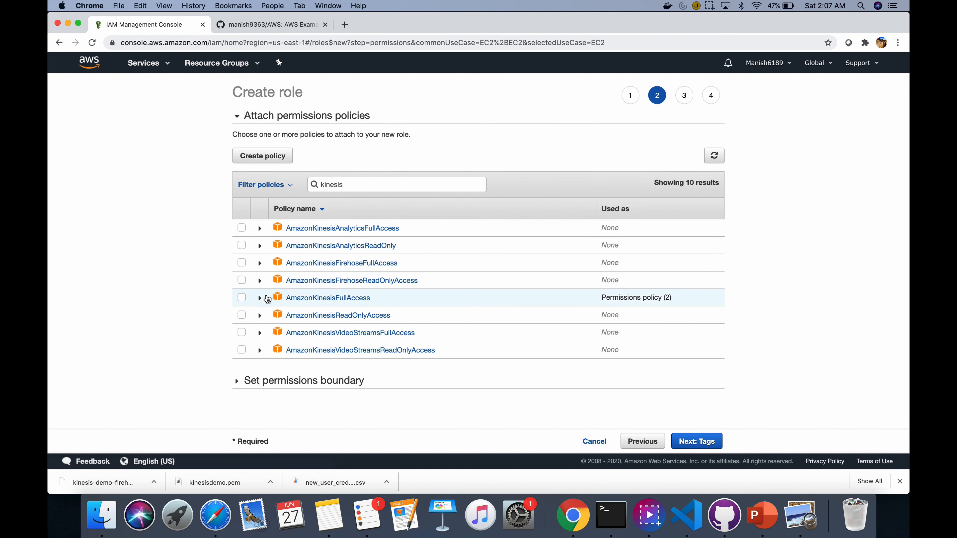
click(242, 298)
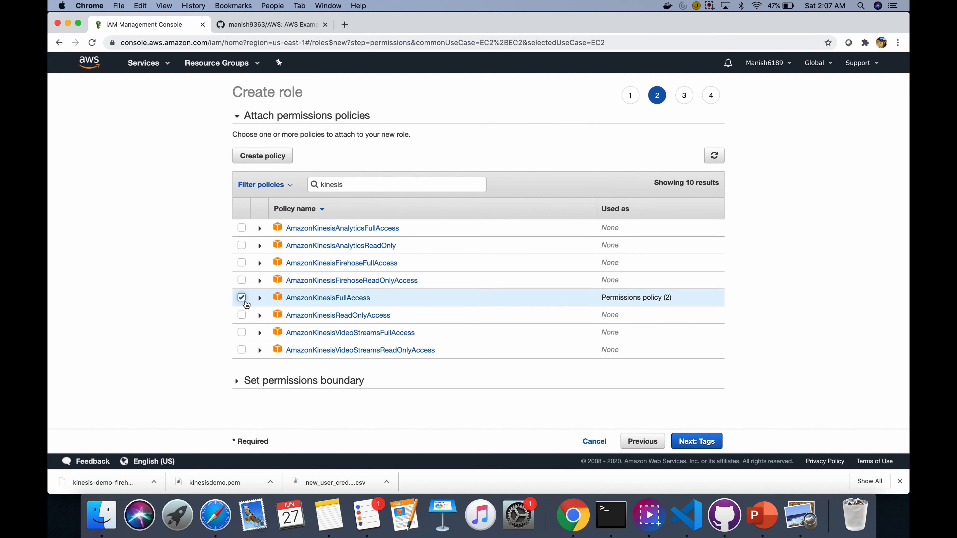
Skip the tags, name the role kinesis-demo, and create it
click(700, 442)
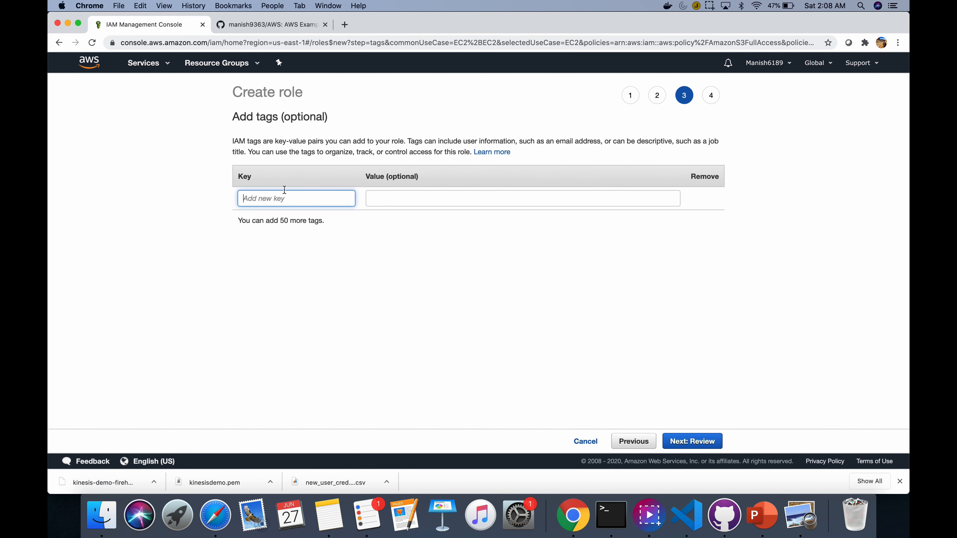
text(kines)
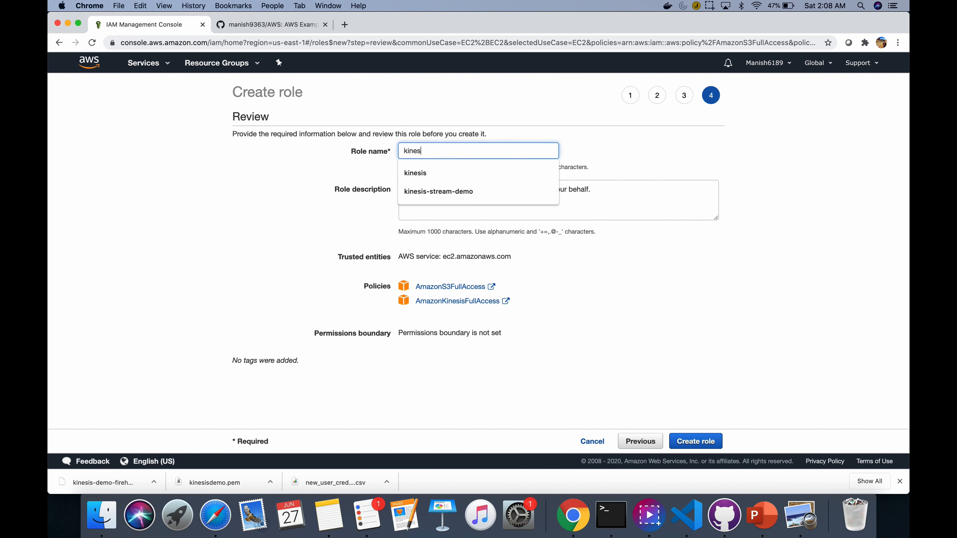
text(is-demo)
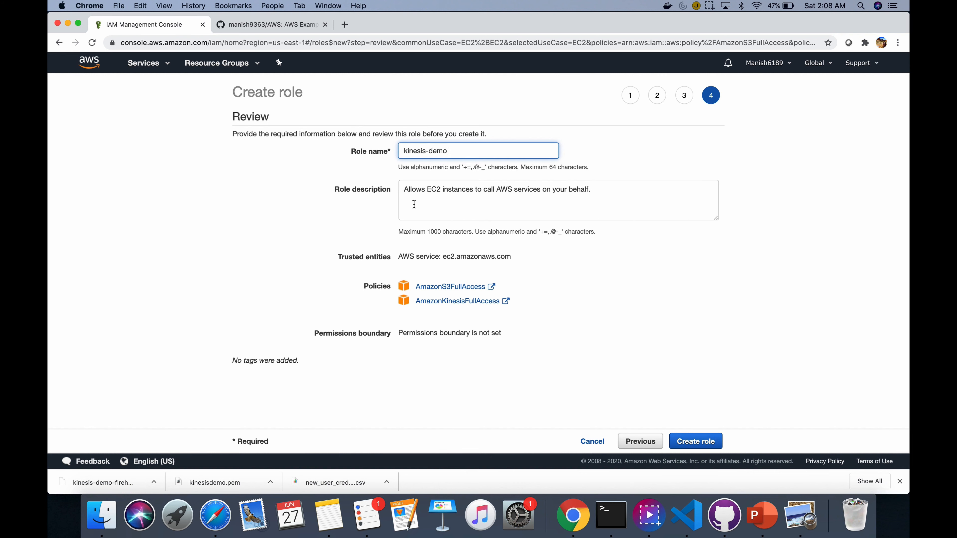
click(701, 441)
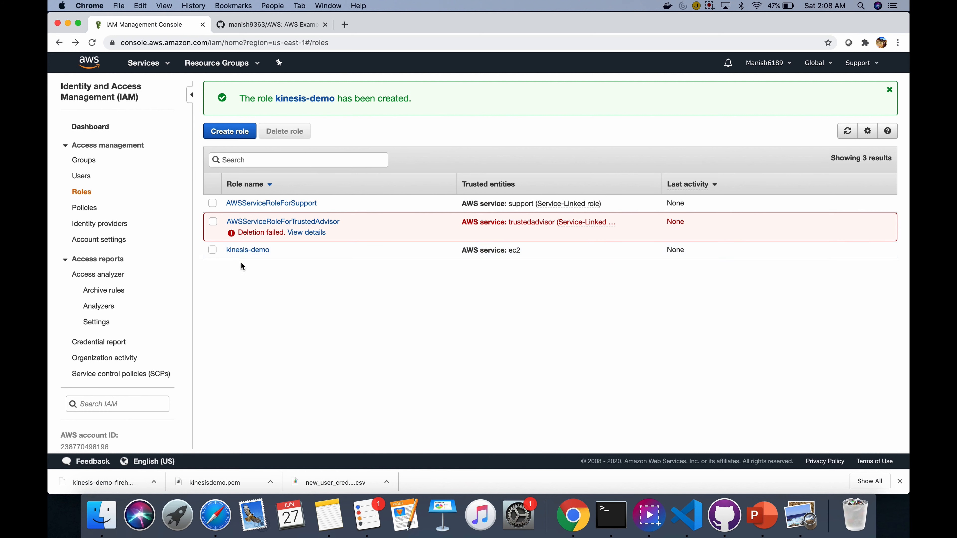
Start a new IAM user named kinesis-demo with programmatic access and proceed to its permissions
click(85, 181)
click(227, 90)
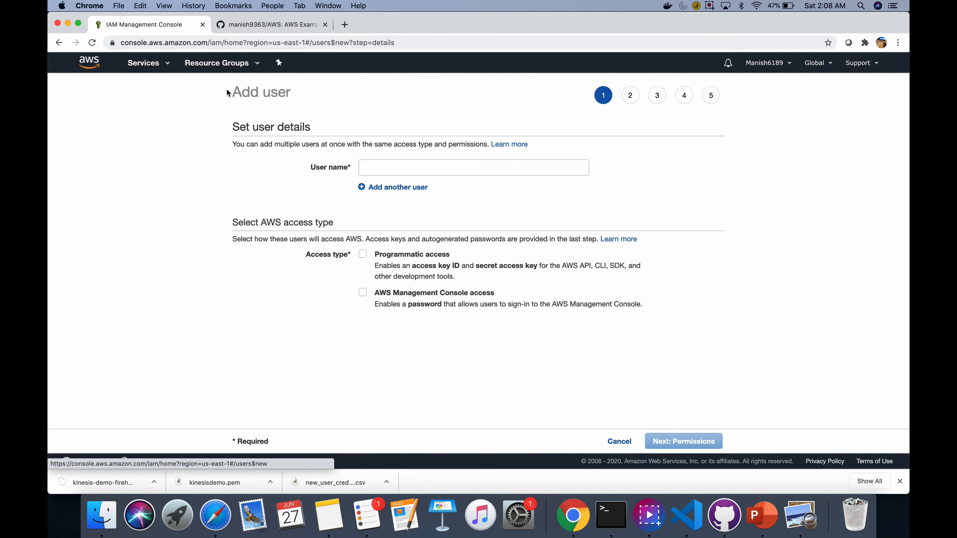
click(392, 165)
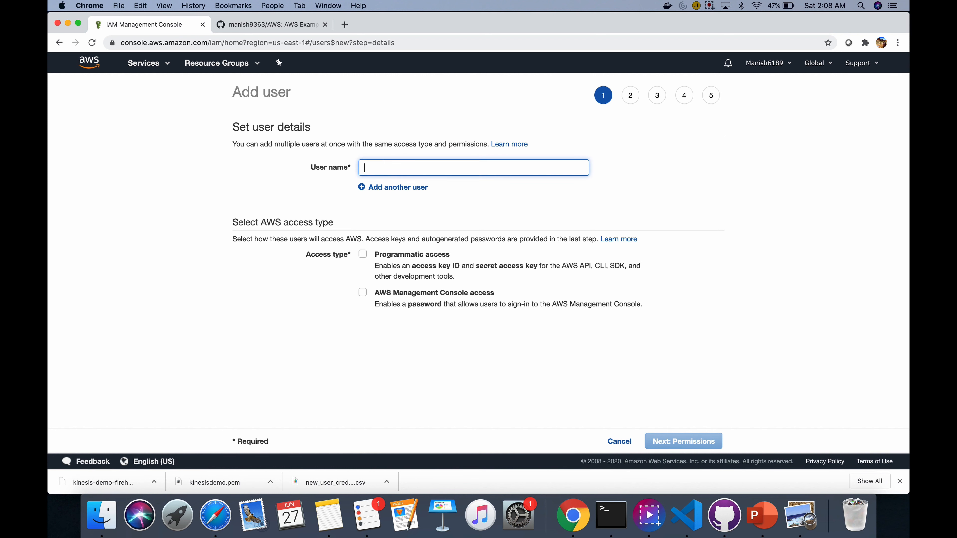
text(kinesis-demo)
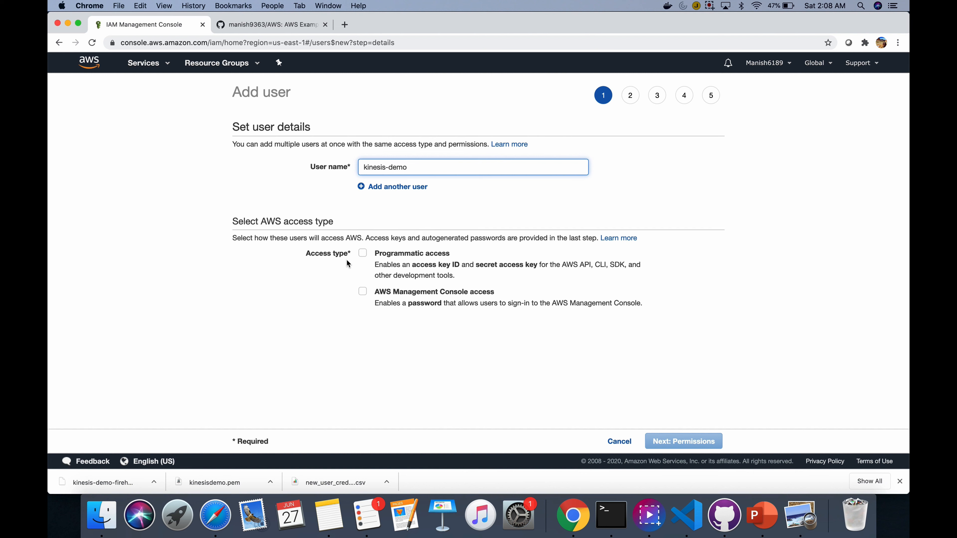
click(362, 254)
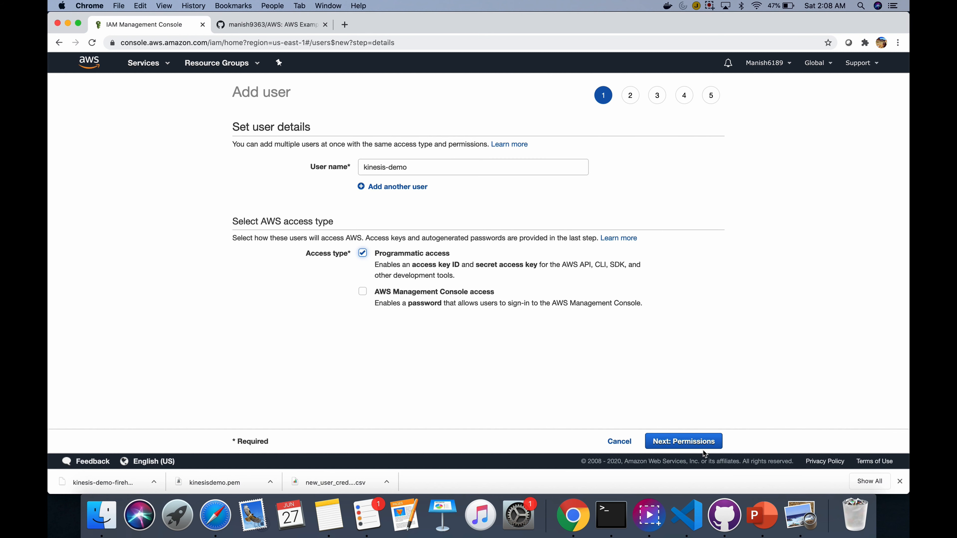
click(702, 447)
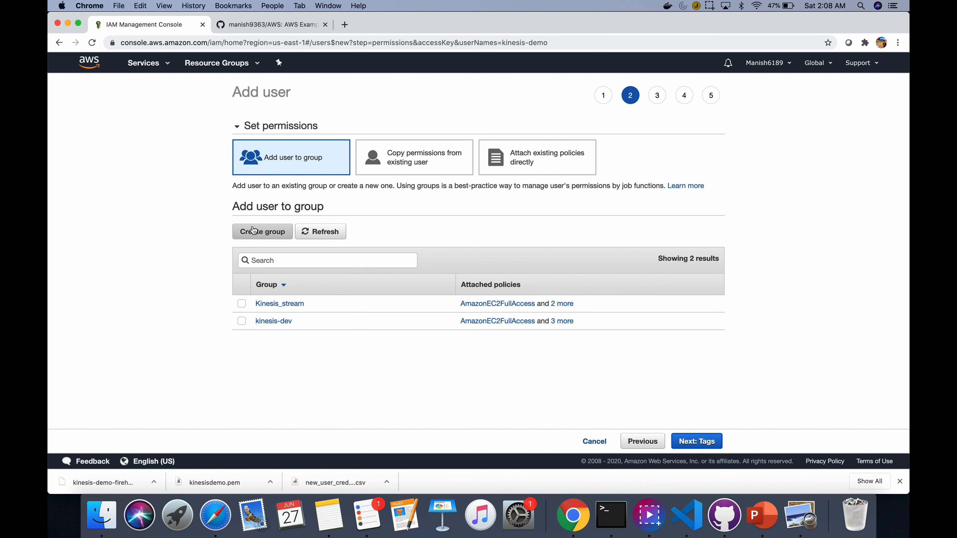
Begin a new user group named kinesis-demo and select the AmazonS3FullAccess policy for it
click(263, 232)
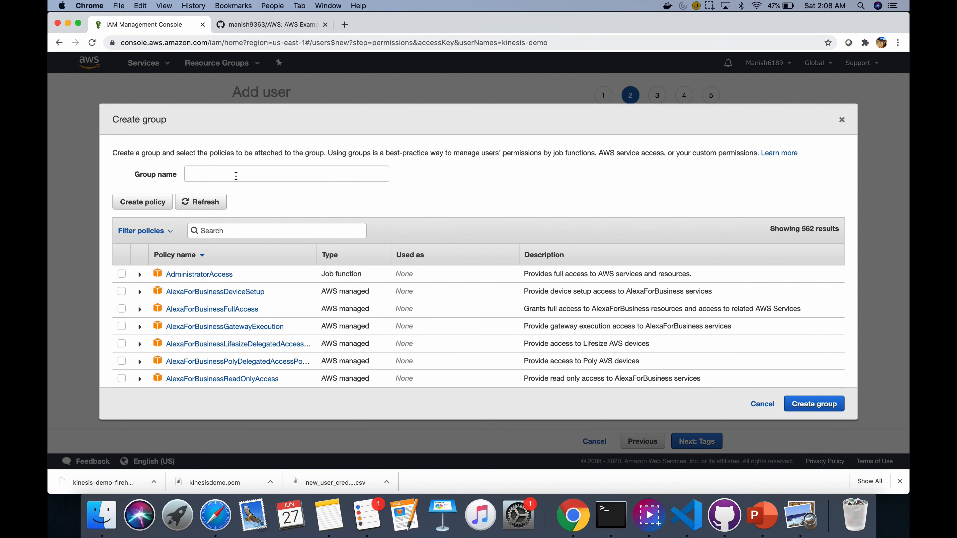
click(236, 174)
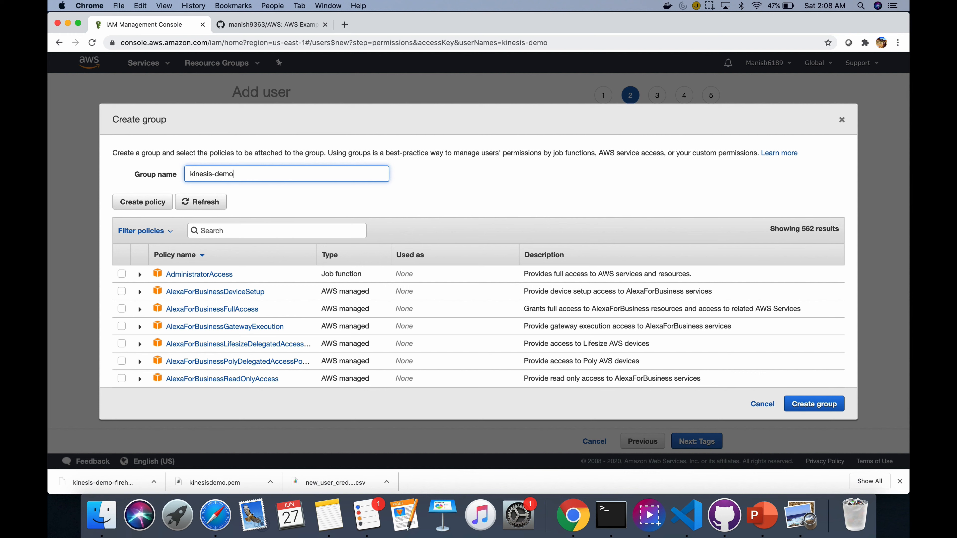
click(251, 229)
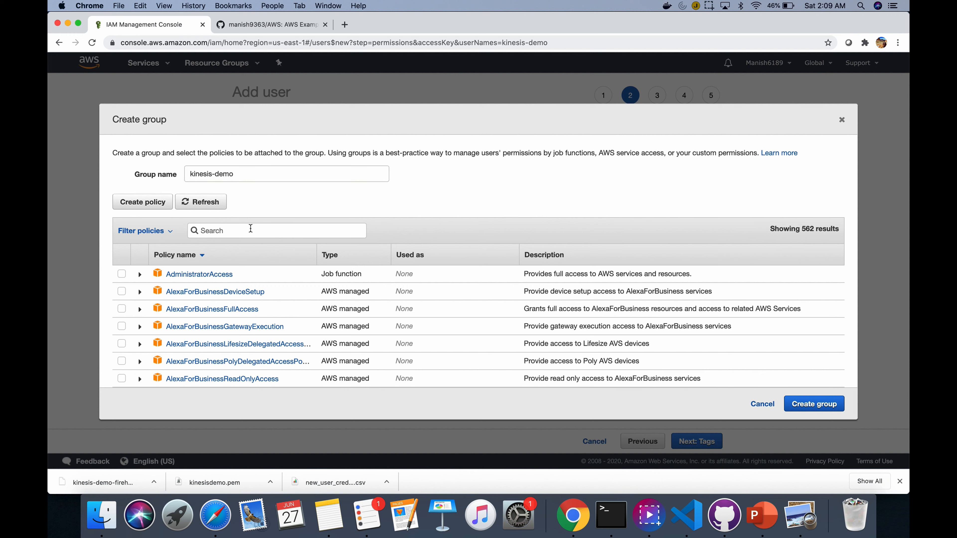
text(s3)
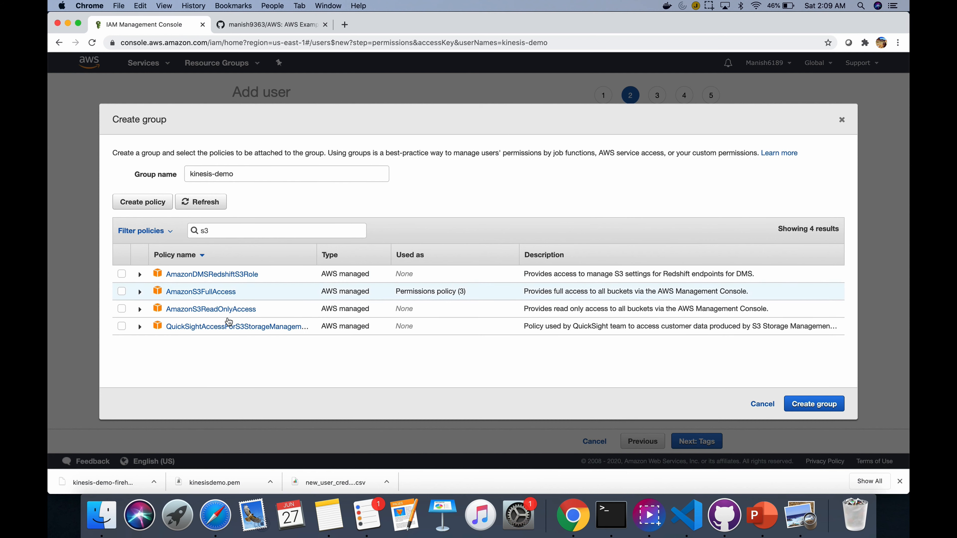
click(122, 292)
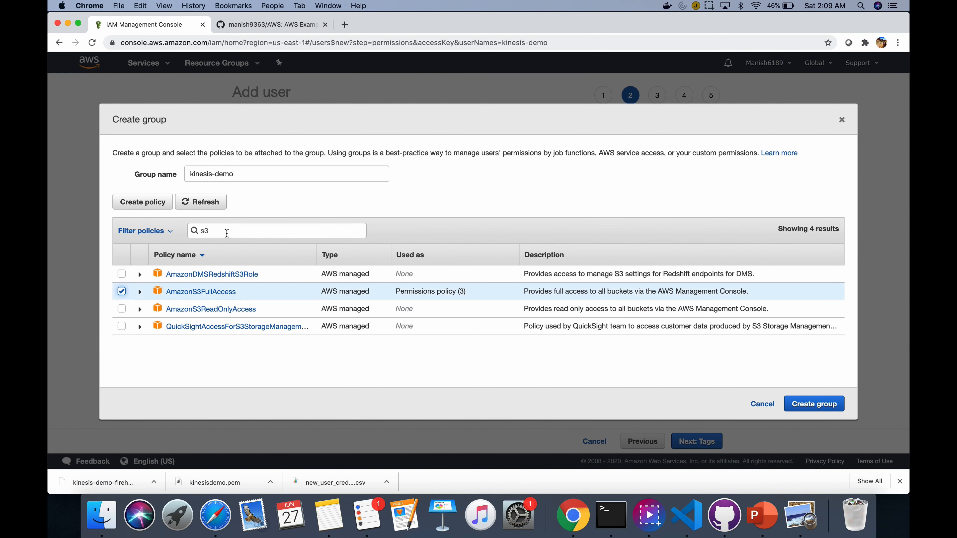
Add the AmazonKinesisFullAccess policy to the group's selection and create the group
double_click(227, 234)
key(BackSpace)
text(kinesis)
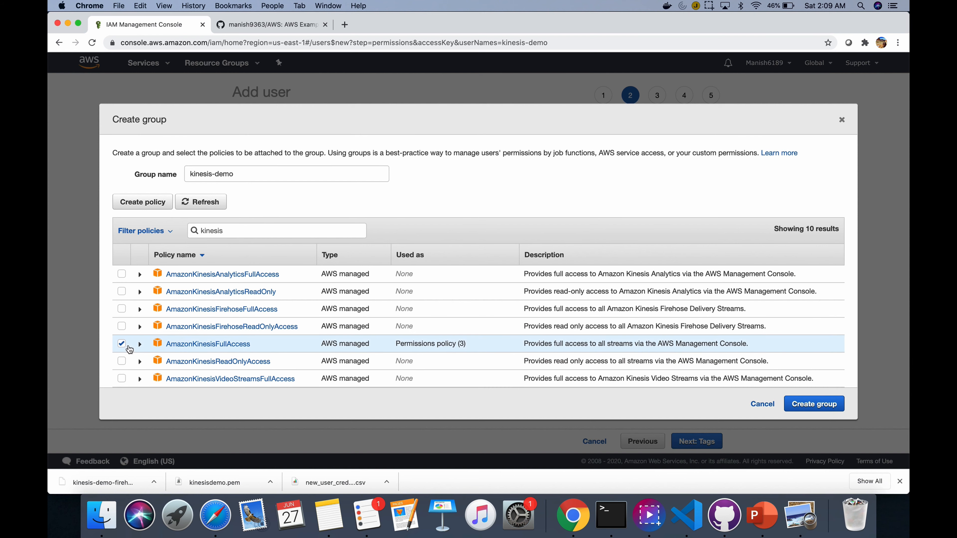
click(827, 408)
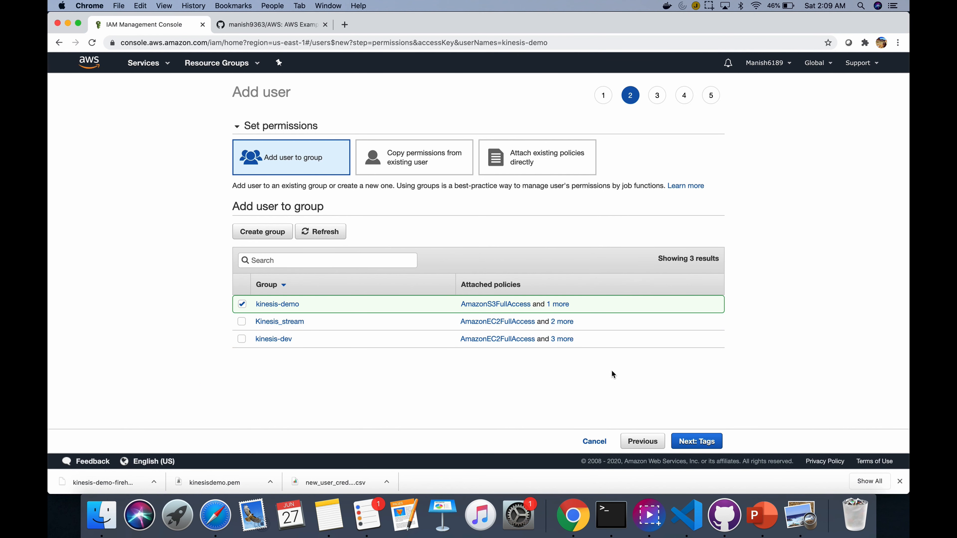
Create the user as a member of the kinesis-demo group, without adding tags
click(697, 445)
click(694, 448)
click(697, 442)
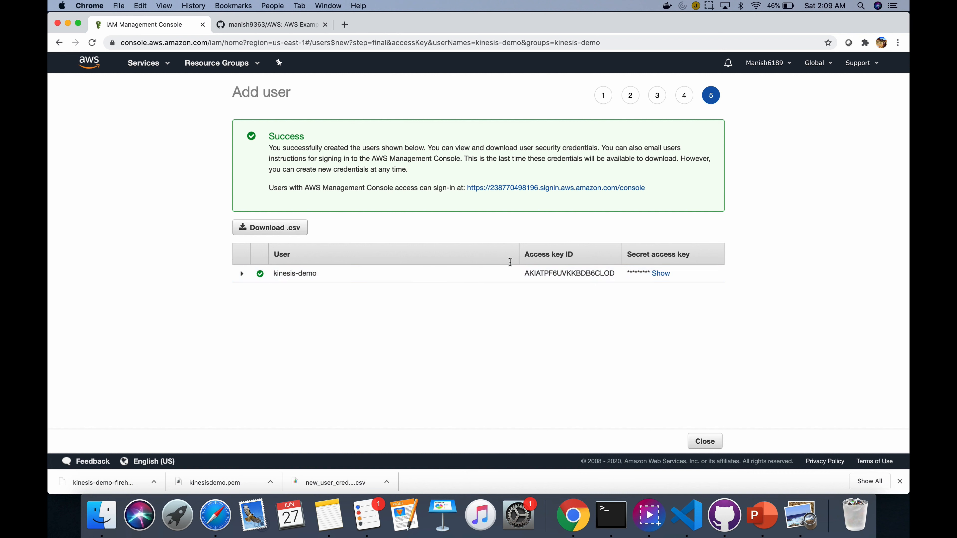
Download the new user's credentials as a CSV file and reveal the file in Finder
click(296, 226)
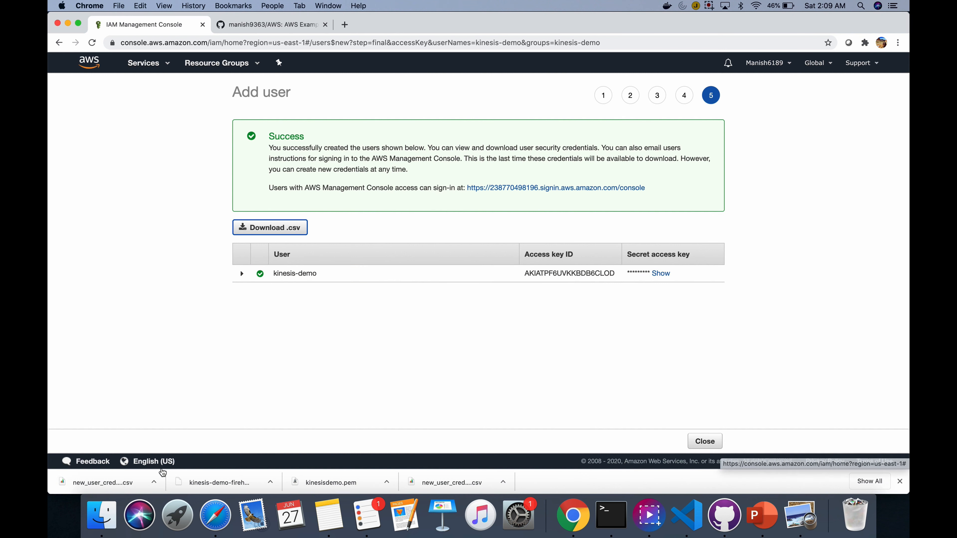
click(154, 481)
click(200, 469)
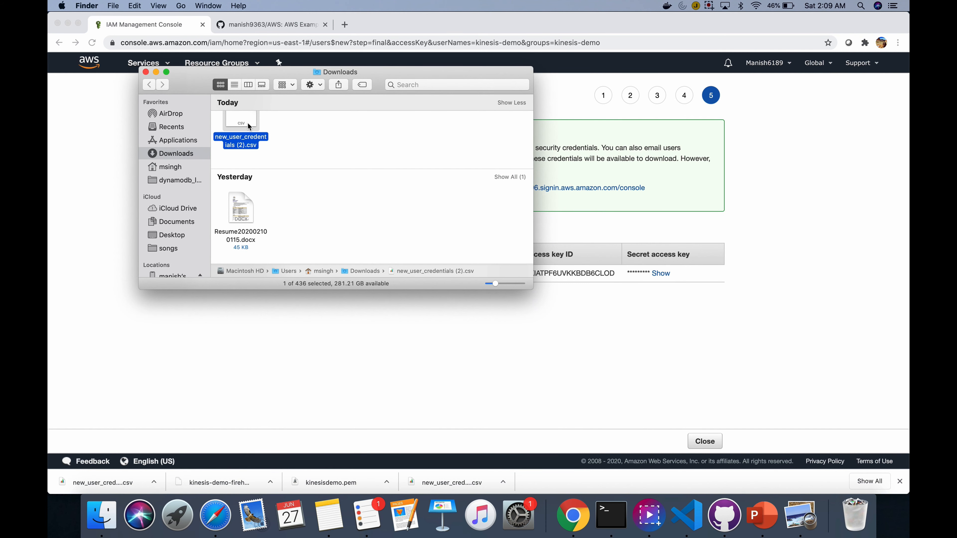
Place new_user_credentials (2).csv in the AWS/KINESIS folder and return to the browser
click(176, 171)
double_click(306, 127)
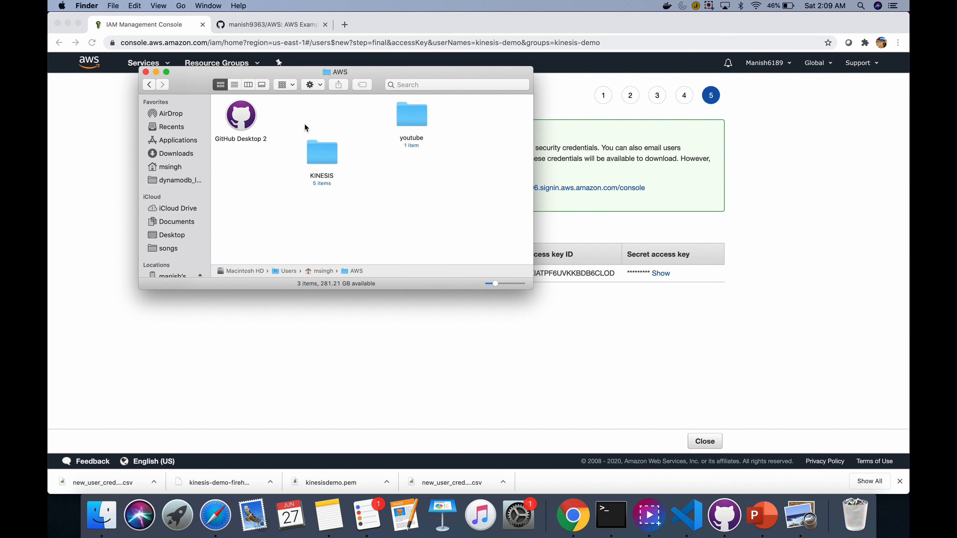
double_click(323, 153)
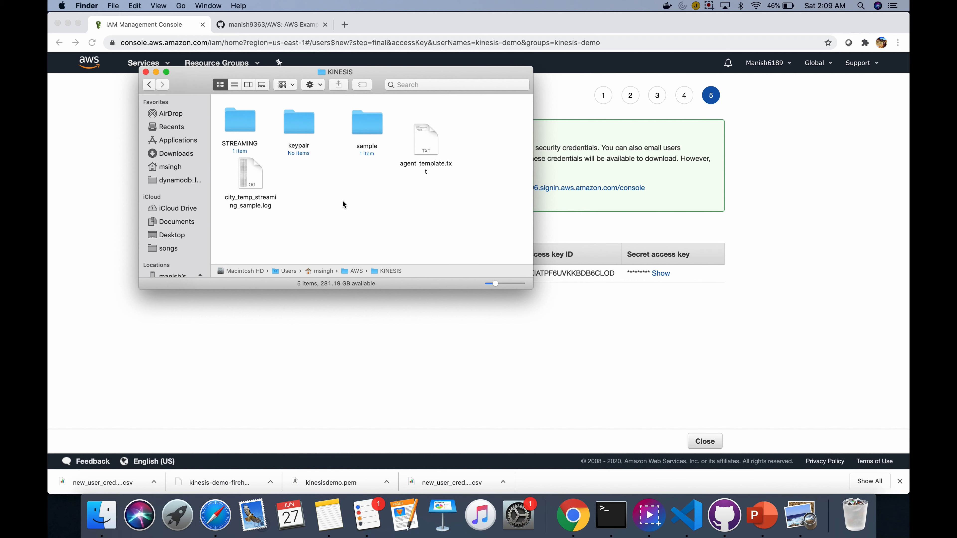
drag(343, 200, 343, 200)
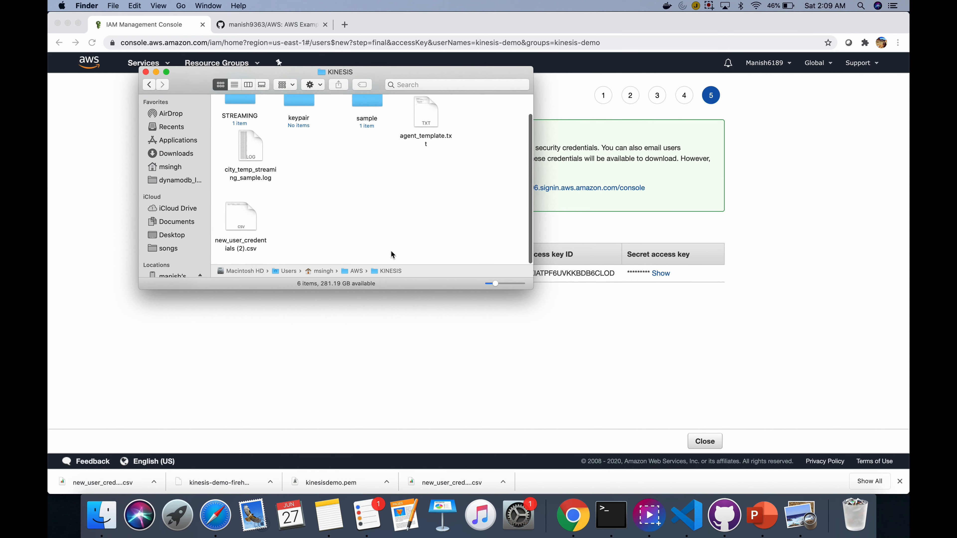
click(603, 341)
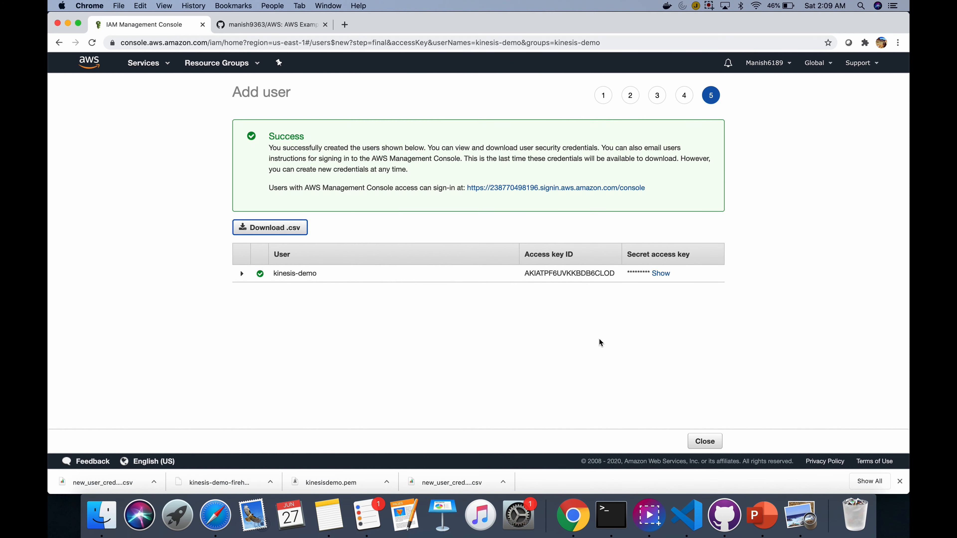
Open the EC2 service and show its list of running instances
click(143, 64)
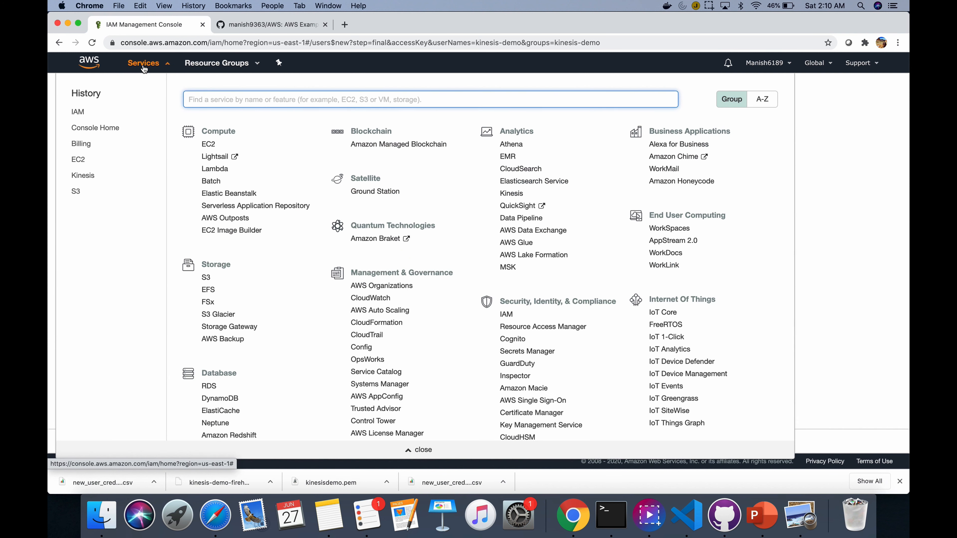
click(79, 159)
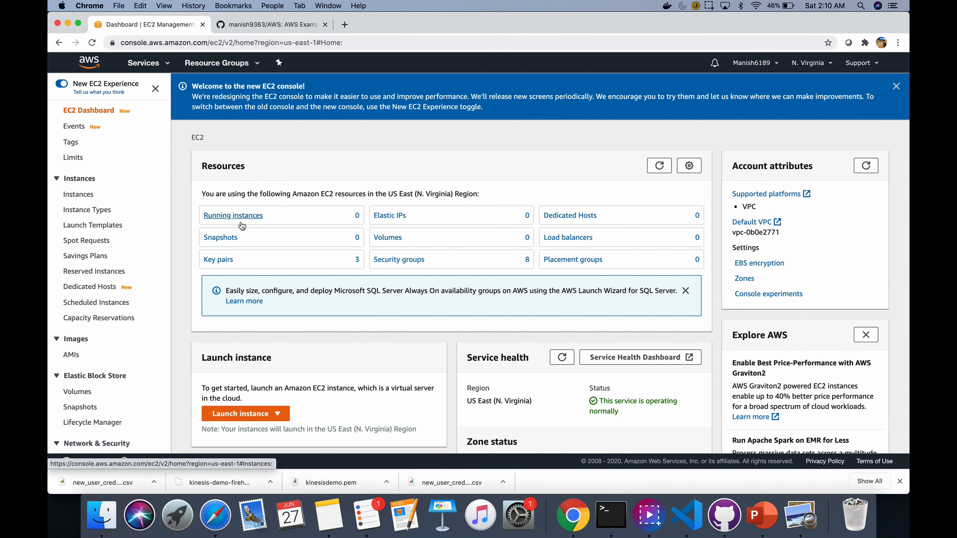
click(253, 413)
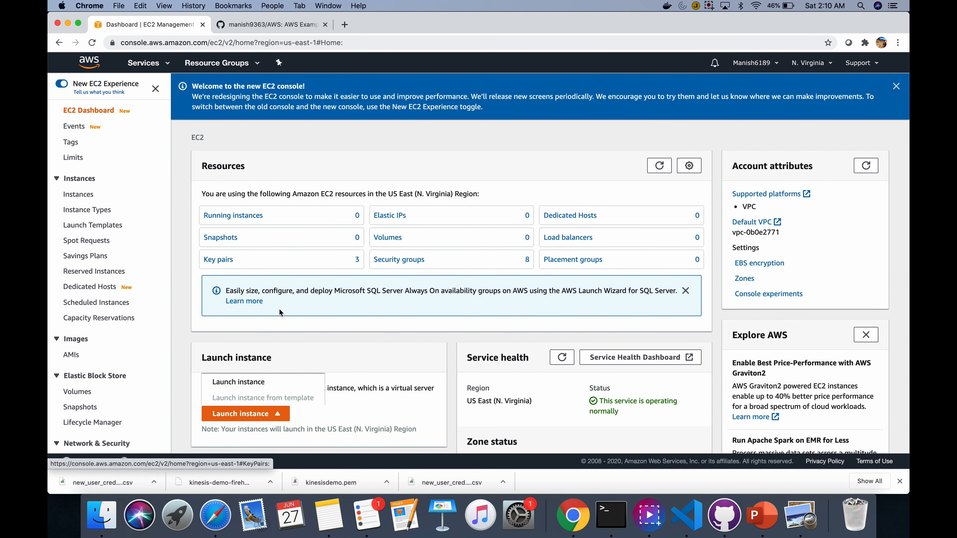
click(233, 215)
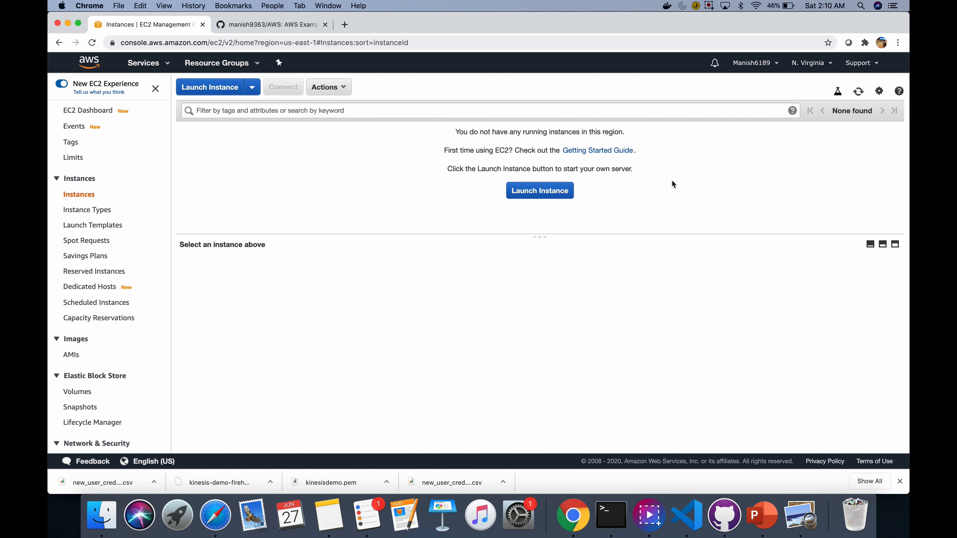
Start launching an instance, limit the images to free tier only, and choose the 64-bit (x86) Amazon Linux 2 AMI
click(557, 196)
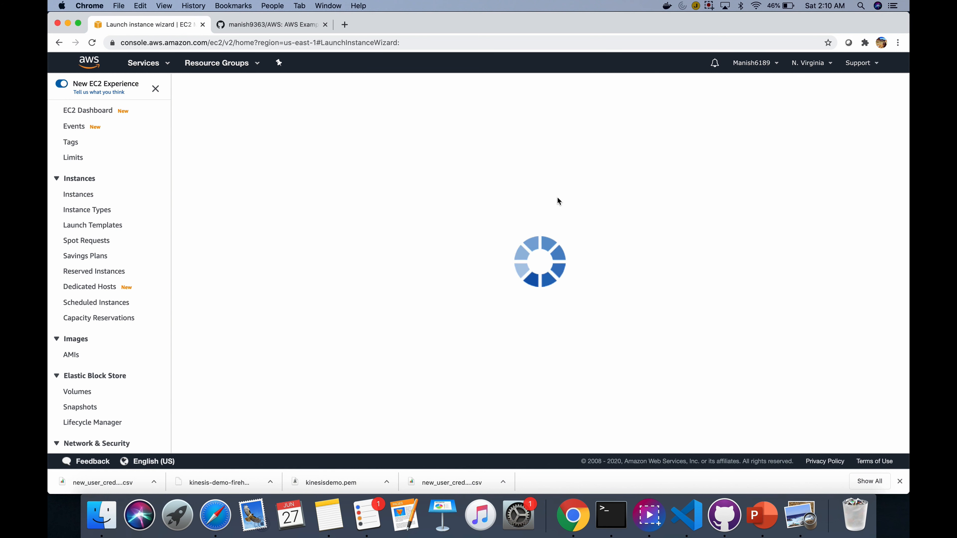
click(69, 278)
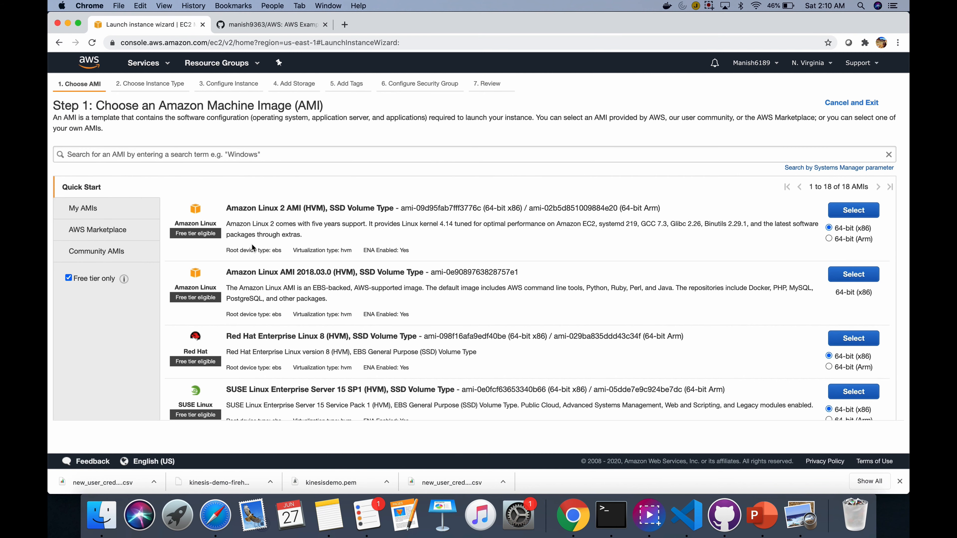
click(854, 212)
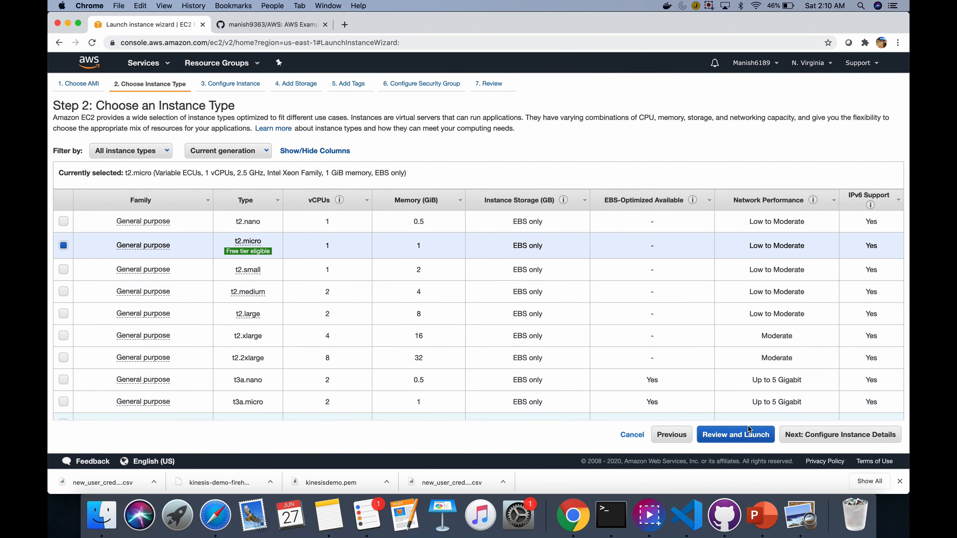
Keep the t2.micro instance type, assign the kinesis-demo IAM role in the instance details, and proceed to the launch review
click(840, 434)
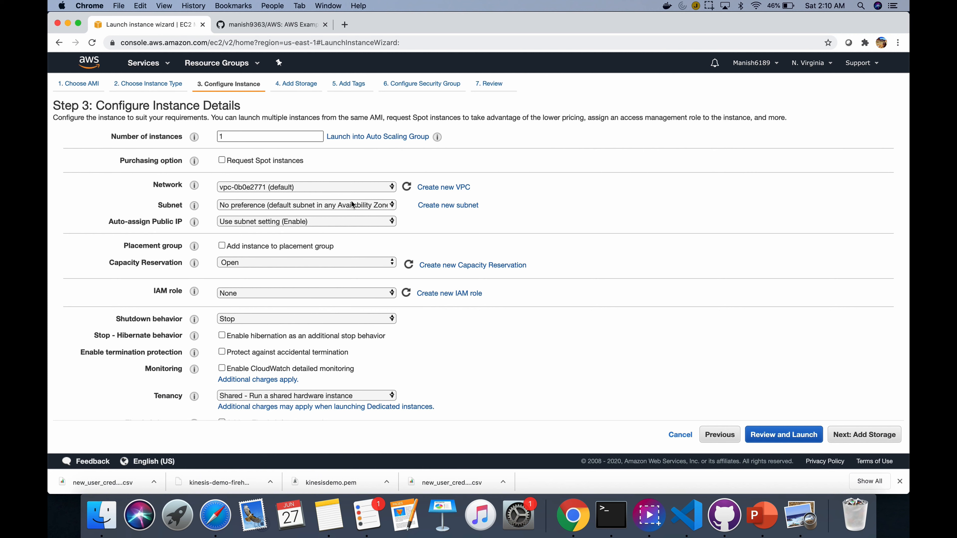
click(243, 140)
mouse_move(194, 263)
click(388, 293)
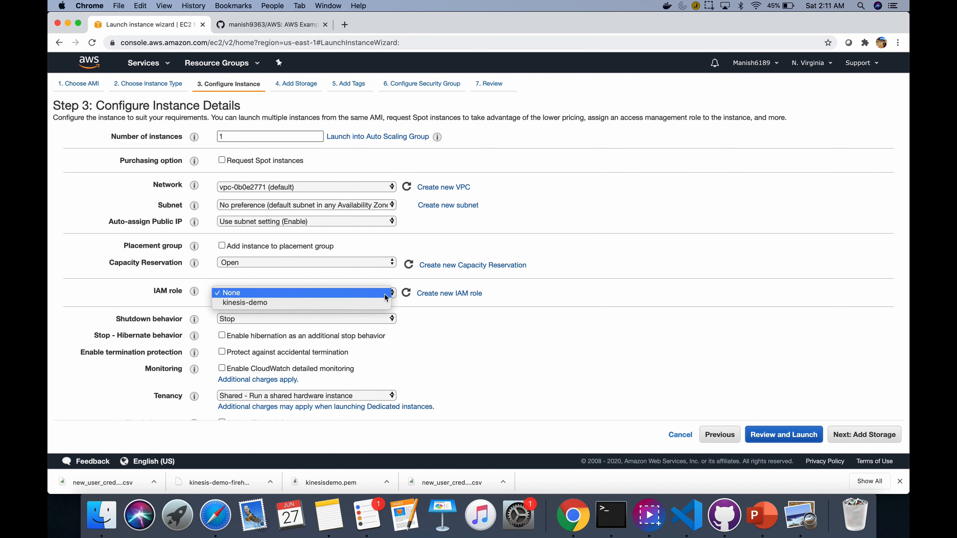
click(264, 304)
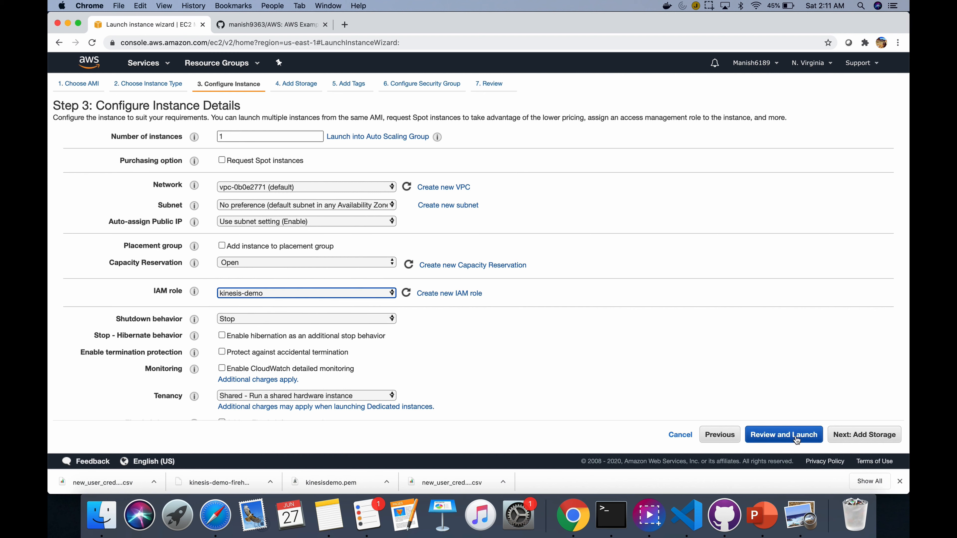
click(784, 434)
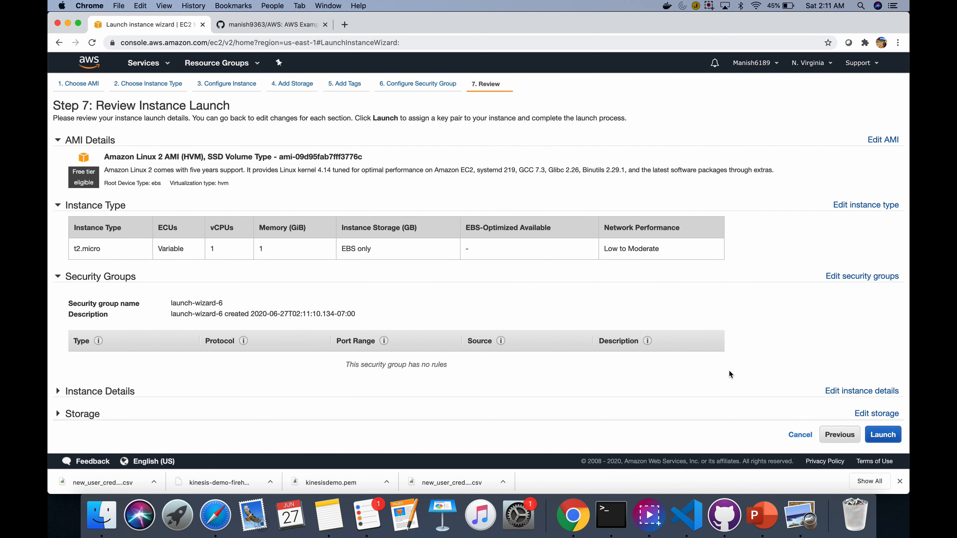
Proceed to launch, then create and download a new key pair named kinesis-demo1
click(889, 436)
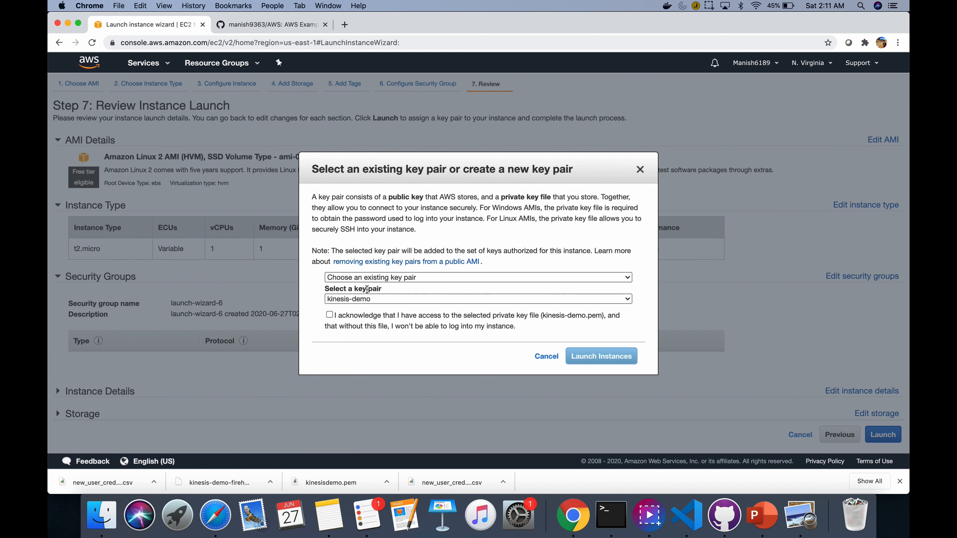
click(484, 278)
click(380, 287)
text(kinesis-demo1)
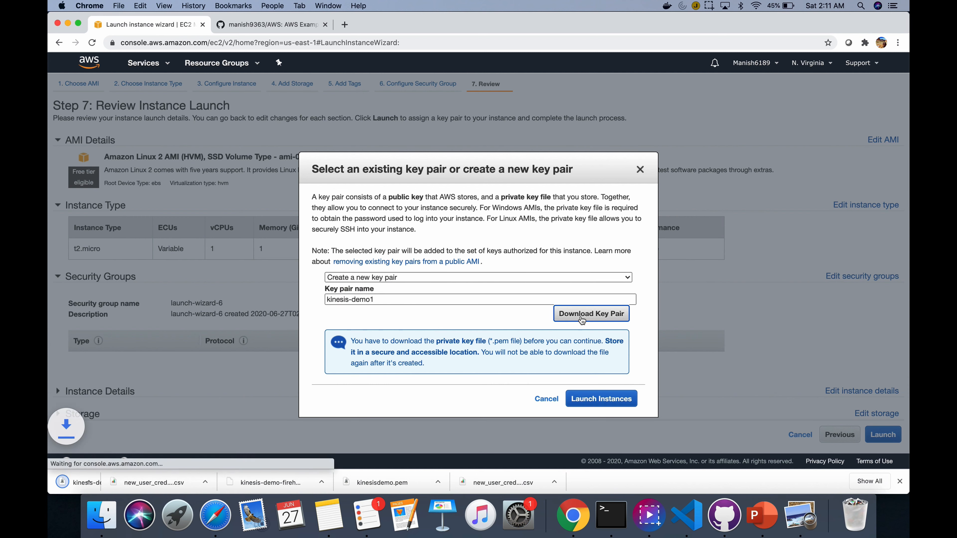
Launch the instance with the new key pair and show the EC2 instances list
click(596, 399)
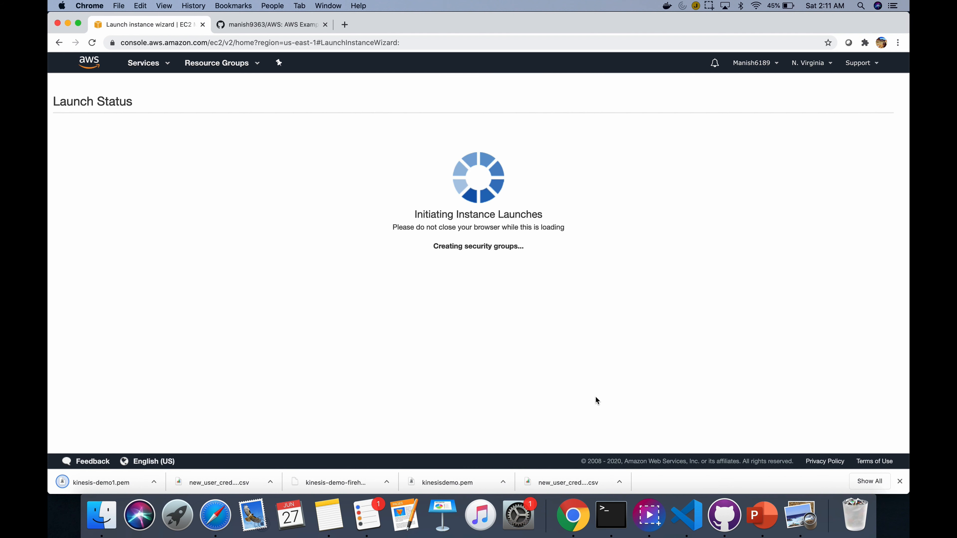
click(146, 65)
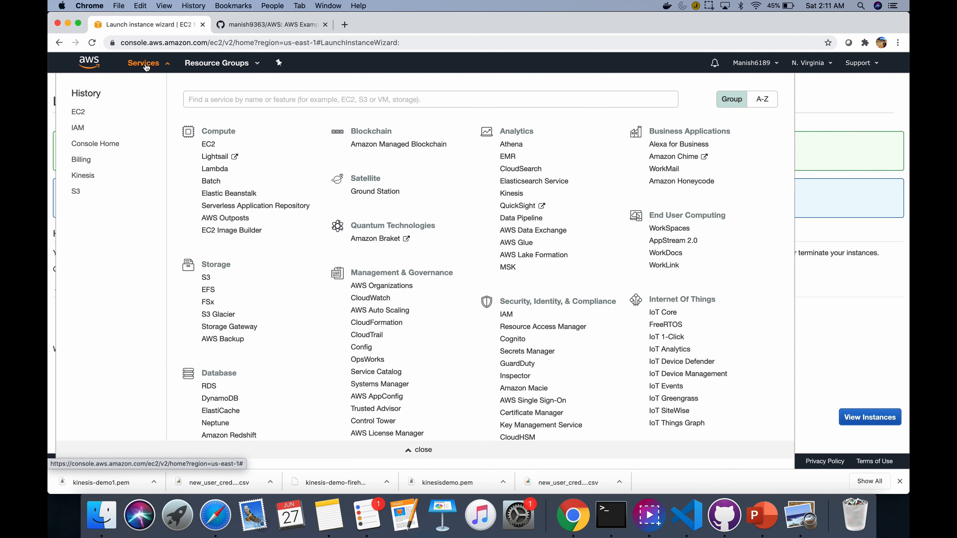
click(190, 152)
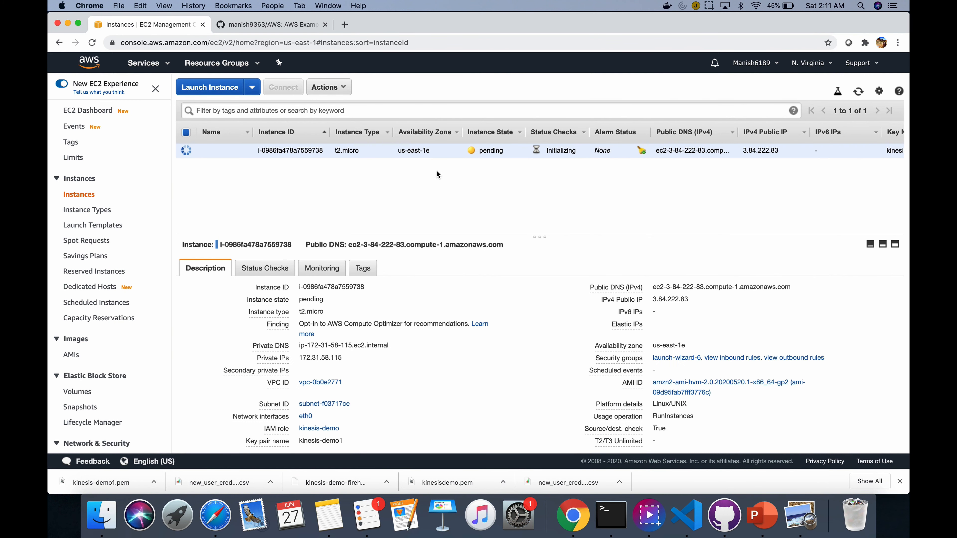
Reveal the downloaded kinesis-demo1.pem file in Finder and place it in the AWS/KINESIS folder
click(153, 482)
click(201, 468)
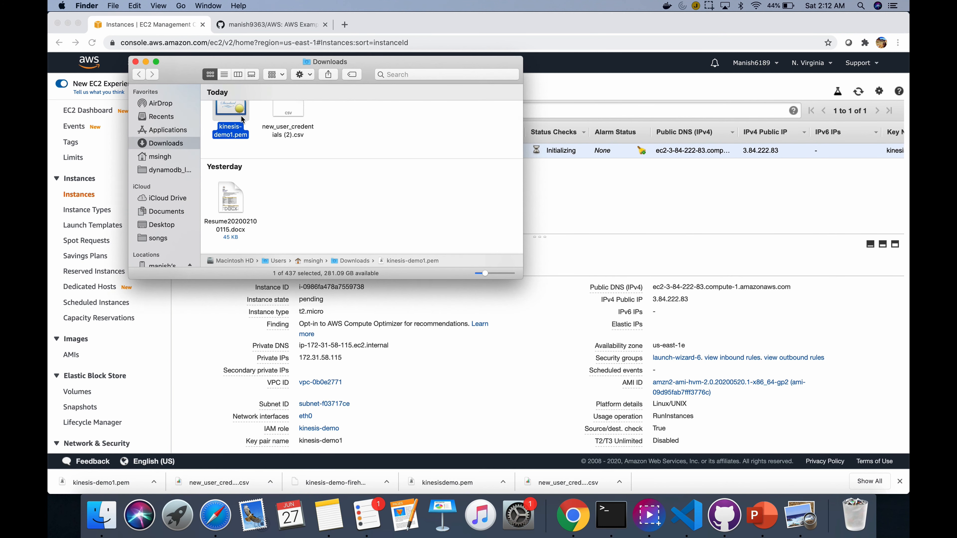
click(158, 159)
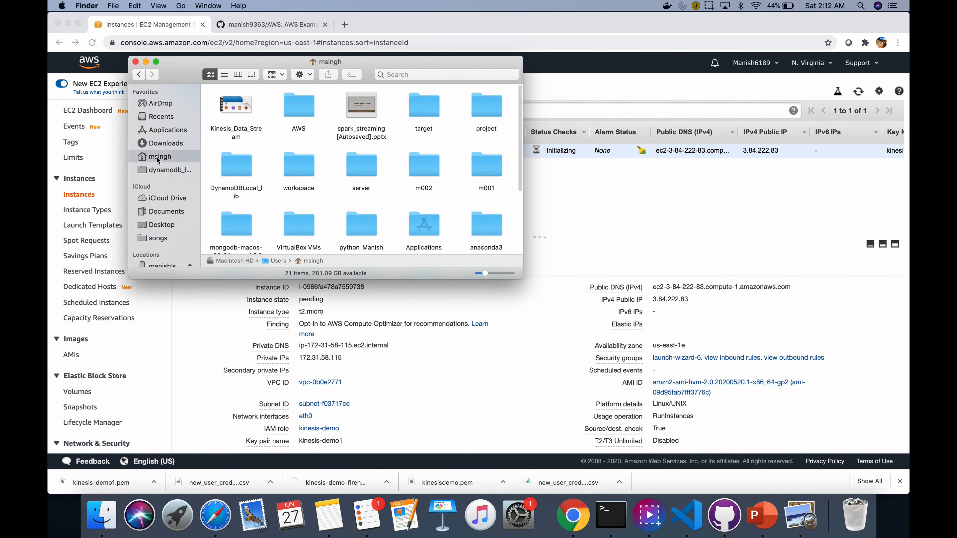
double_click(299, 110)
click(315, 153)
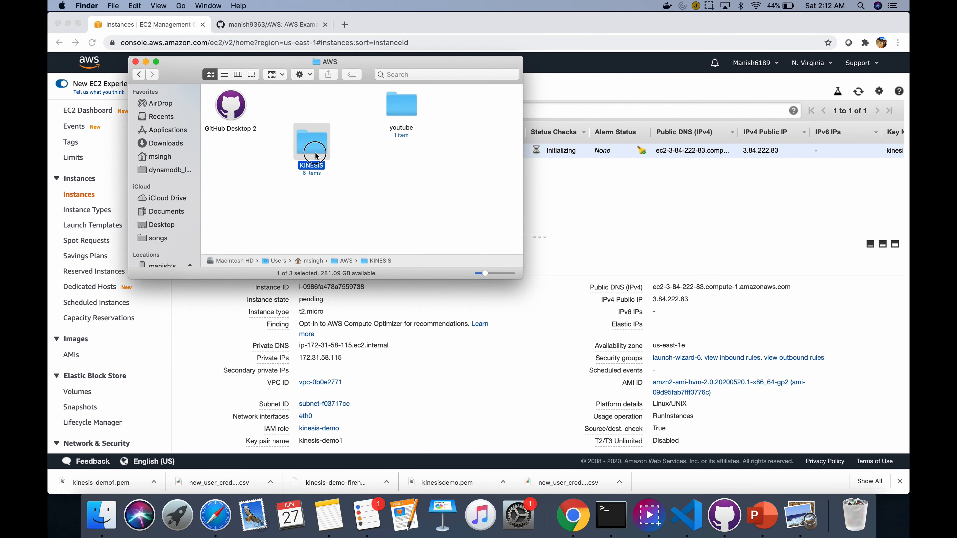
double_click(316, 156)
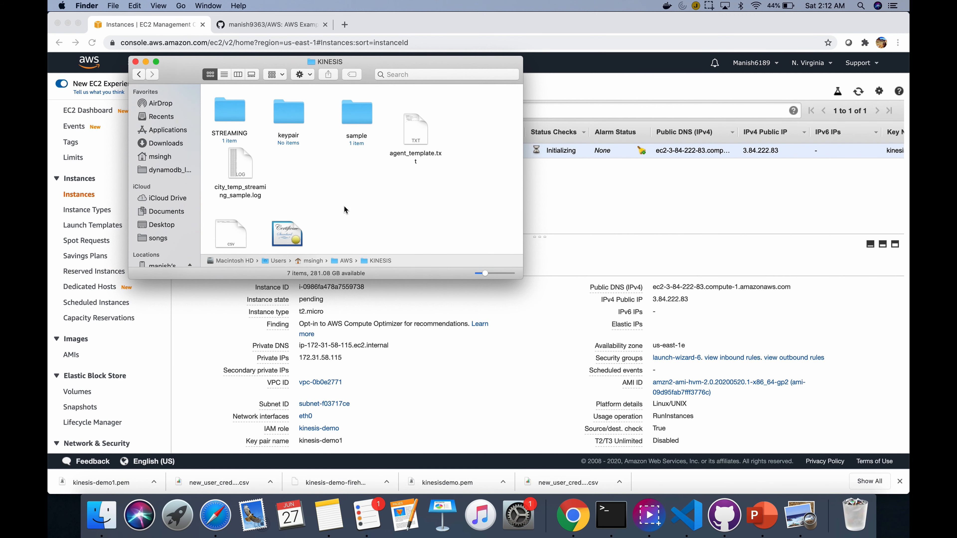
Return to the browser, search the AWS services for kinesis, and open the Kinesis service
click(597, 217)
key(alt+s)
text(kinesis)
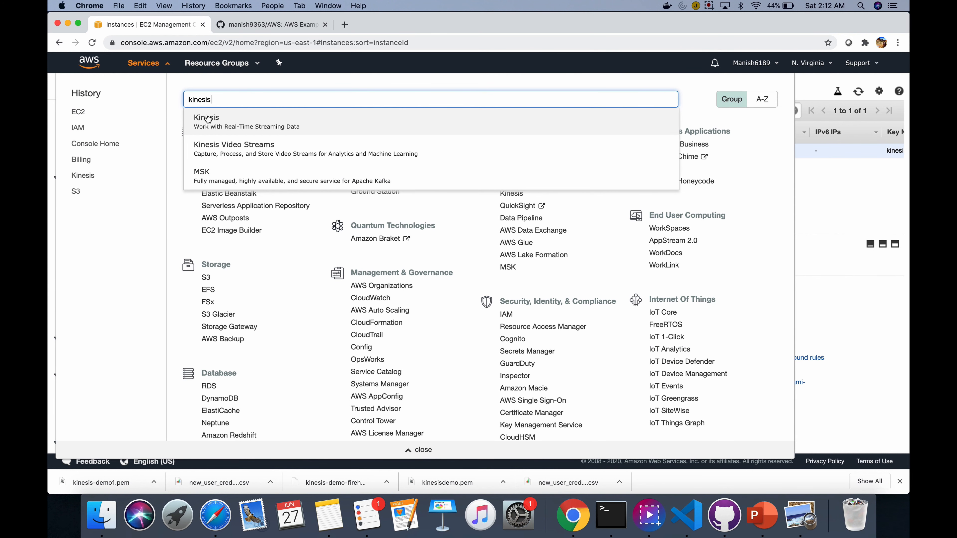
click(208, 118)
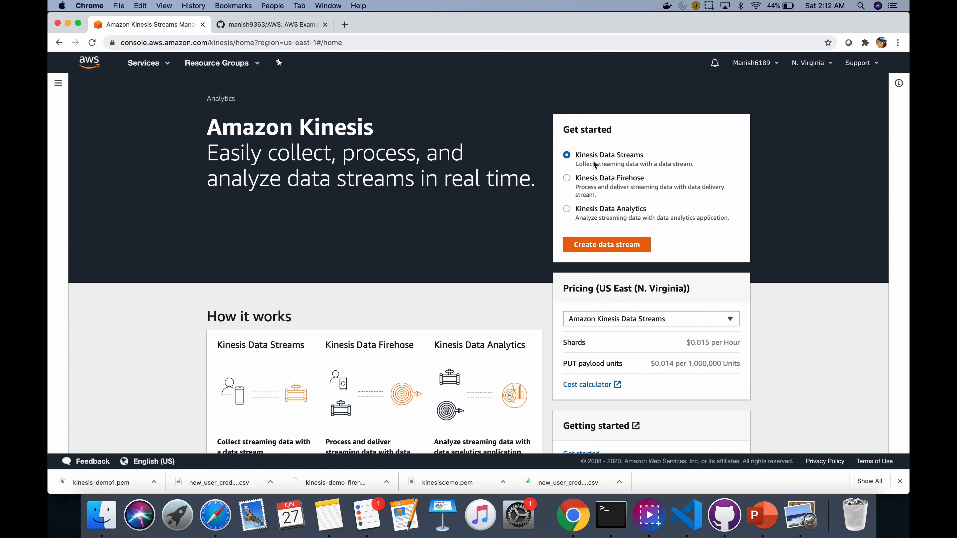
Create a Kinesis data stream named kinesis-demo with 1 open shard
click(614, 252)
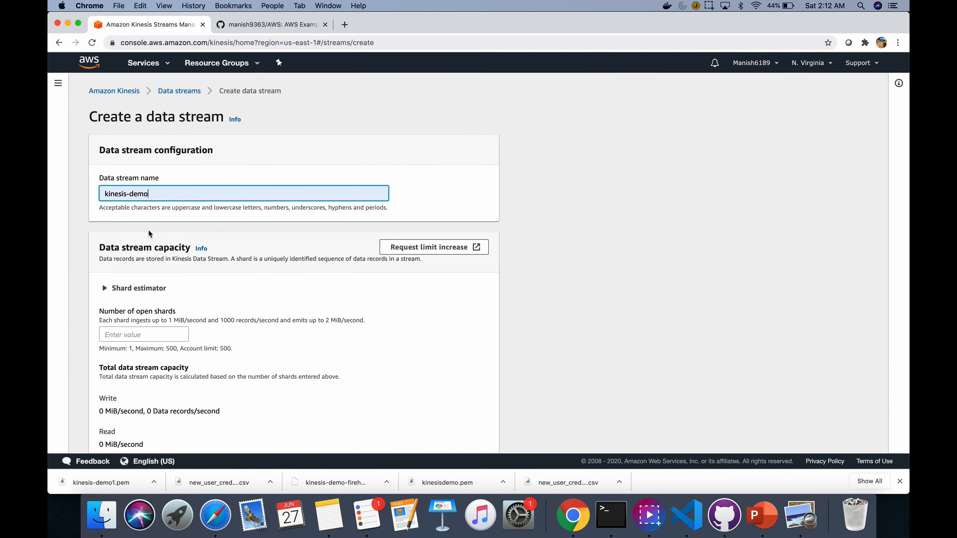
scroll(198, 271, down, 2)
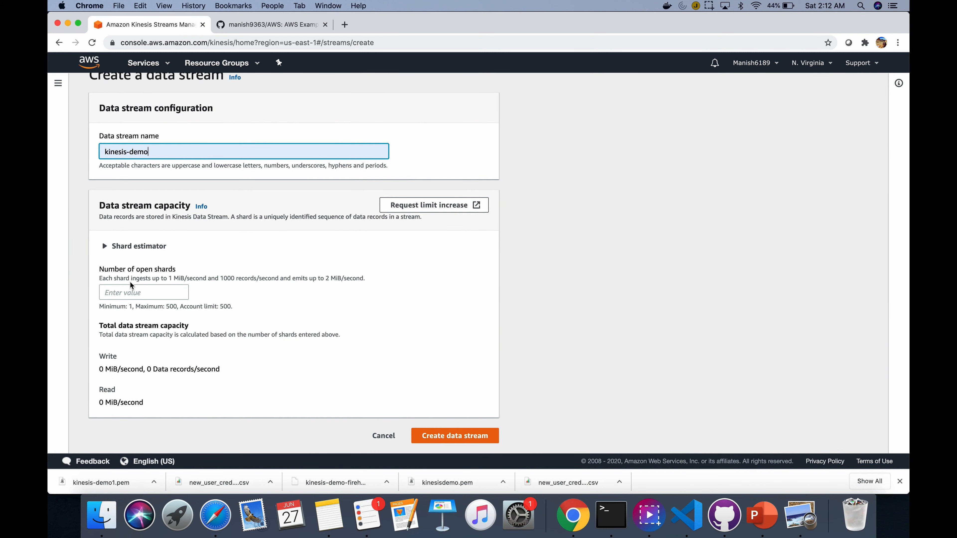
click(139, 293)
text(1)
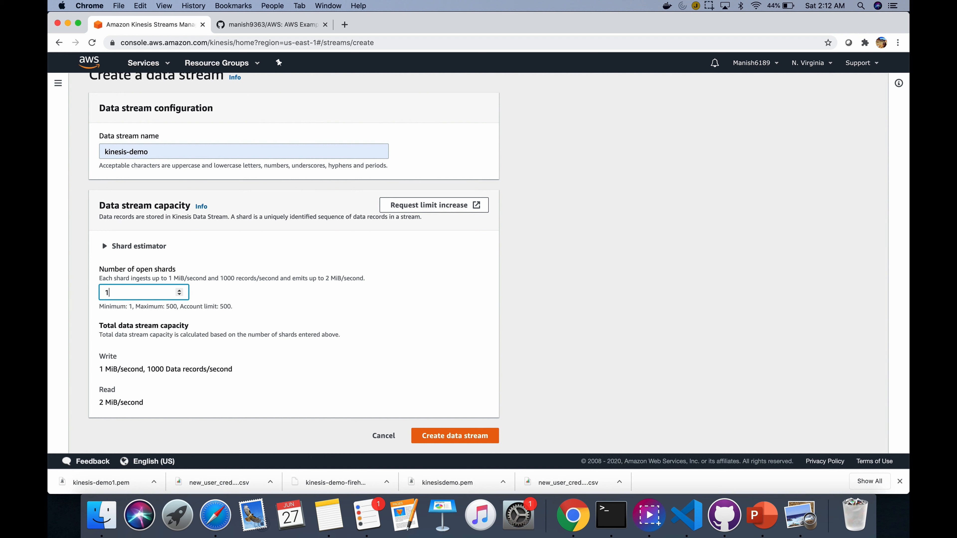
click(145, 335)
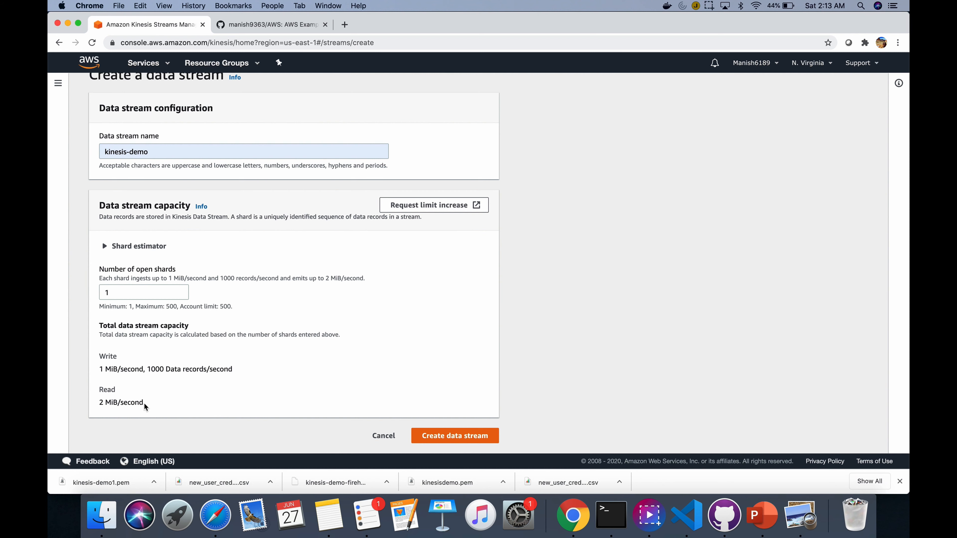
click(455, 437)
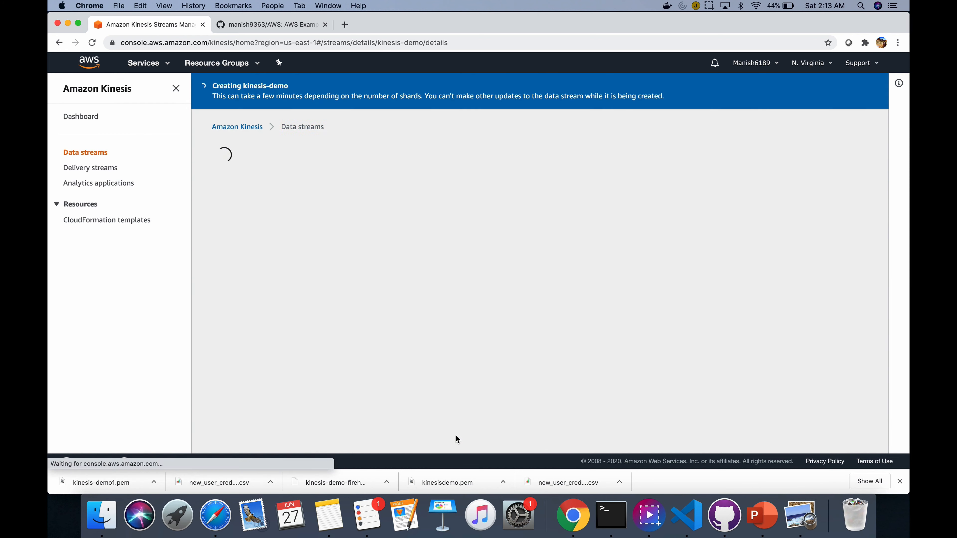
Examine the kinesis-demo data stream's details and monitoring metrics, and dismiss the creation notice
scroll(358, 303, down, 3)
scroll(357, 302, up, 3)
scroll(358, 303, up, 1)
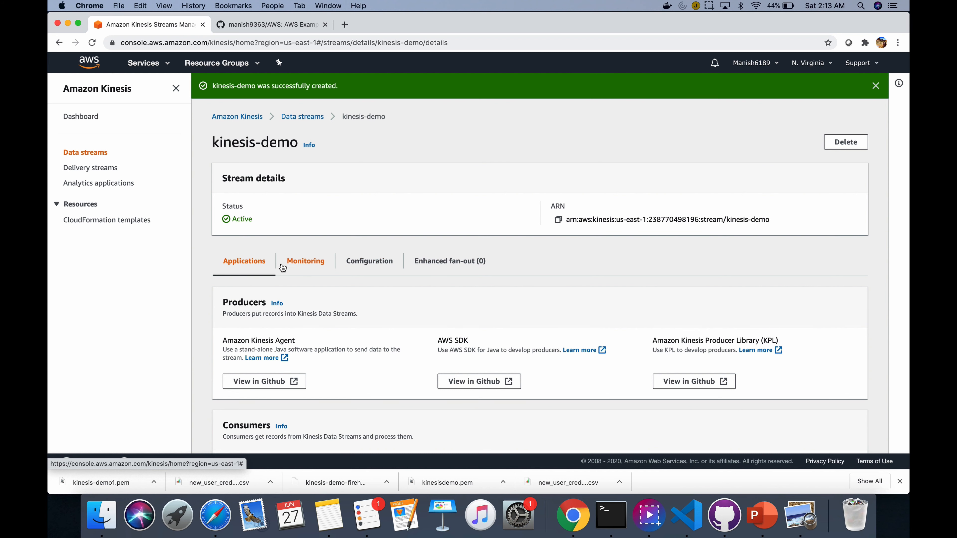
click(297, 266)
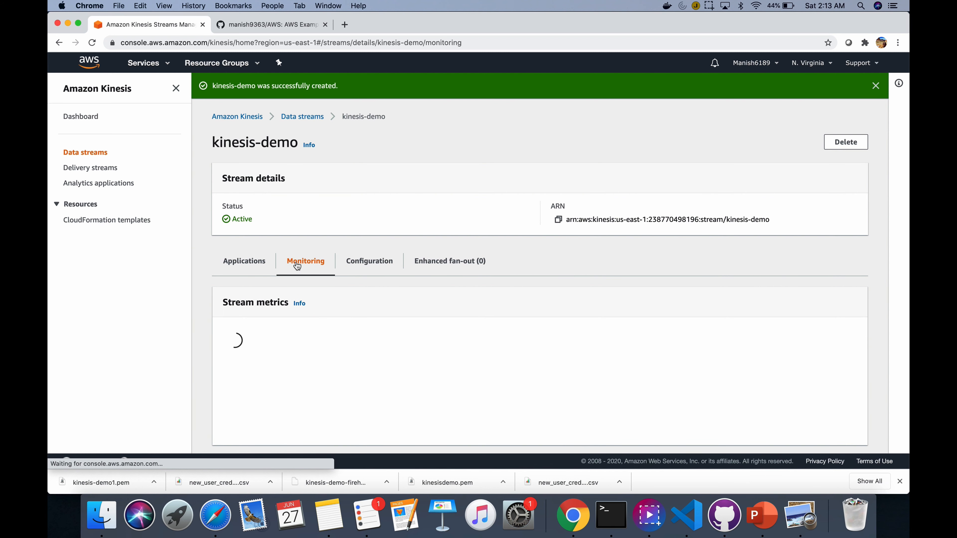
scroll(296, 265, down, 1)
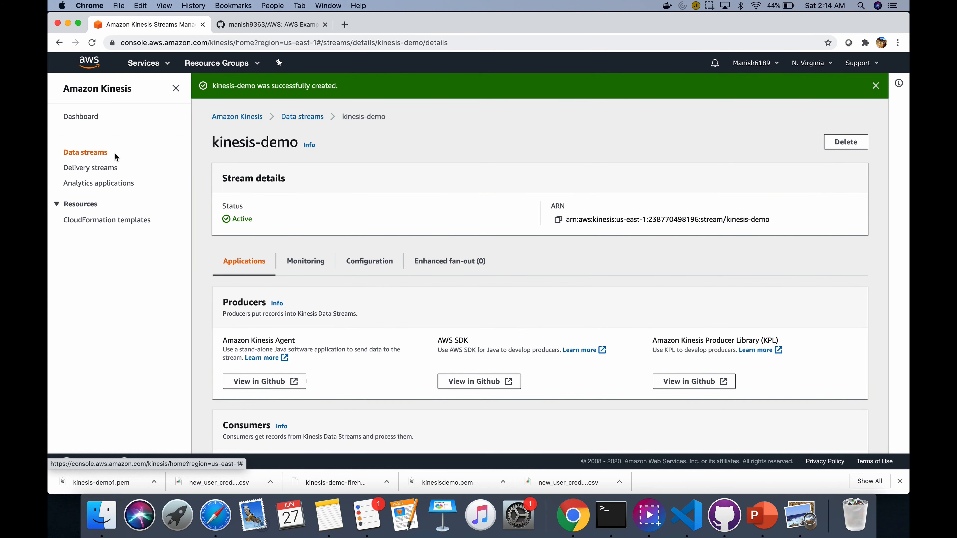
click(145, 71)
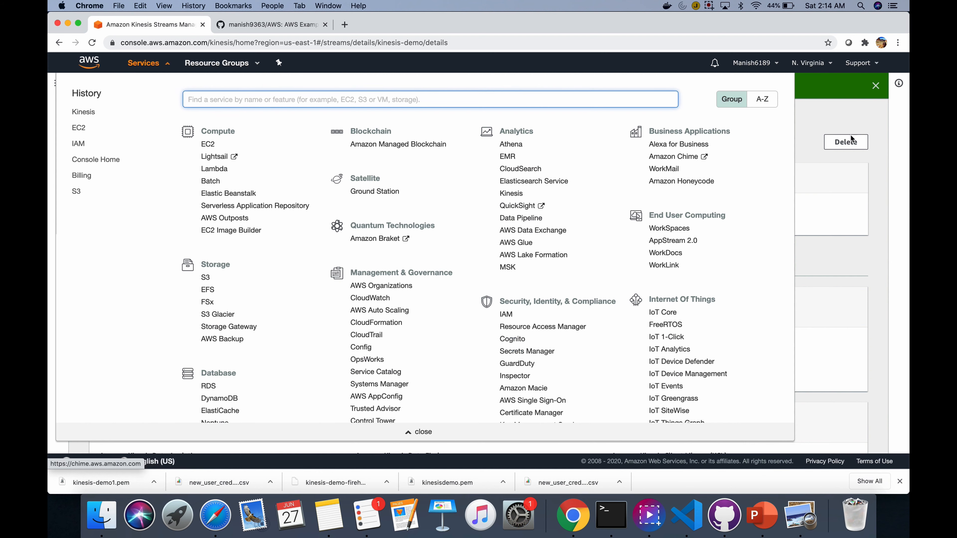
click(874, 87)
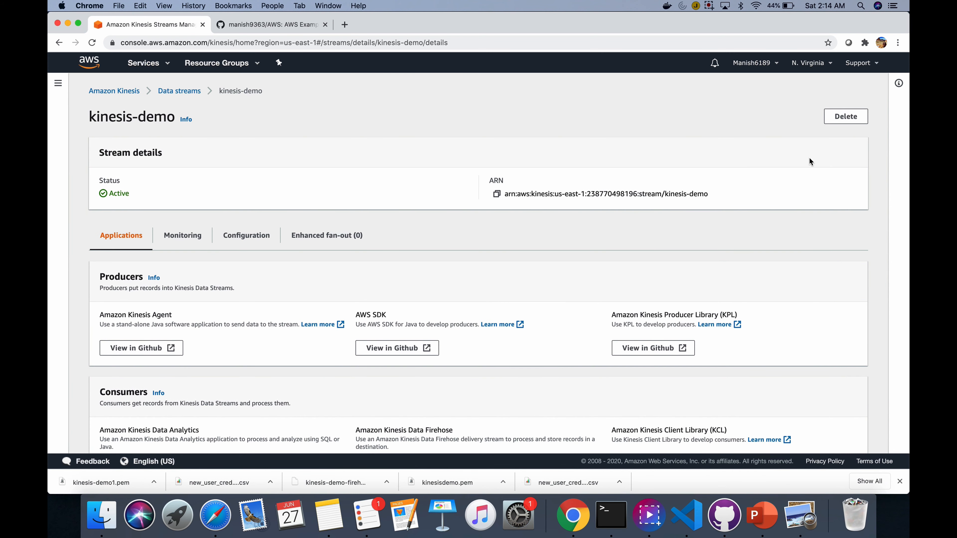
Start creating a Kinesis Data Firehose delivery stream from the Kinesis home page and name it kinesis-demo
click(138, 90)
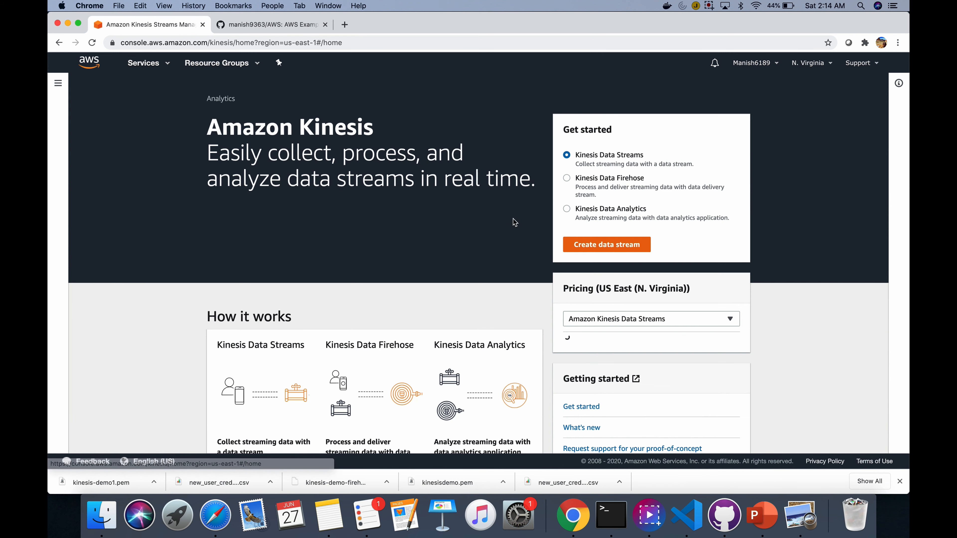
click(567, 179)
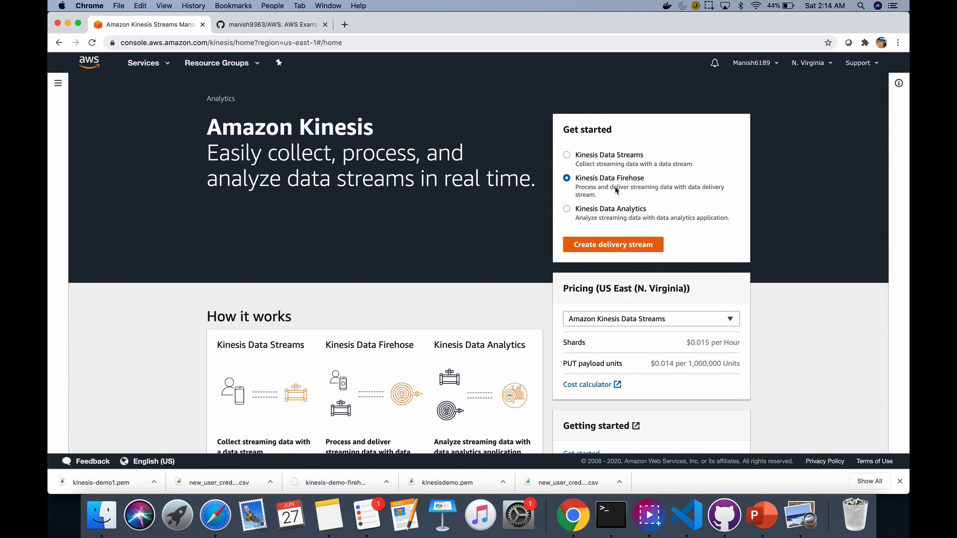
click(595, 249)
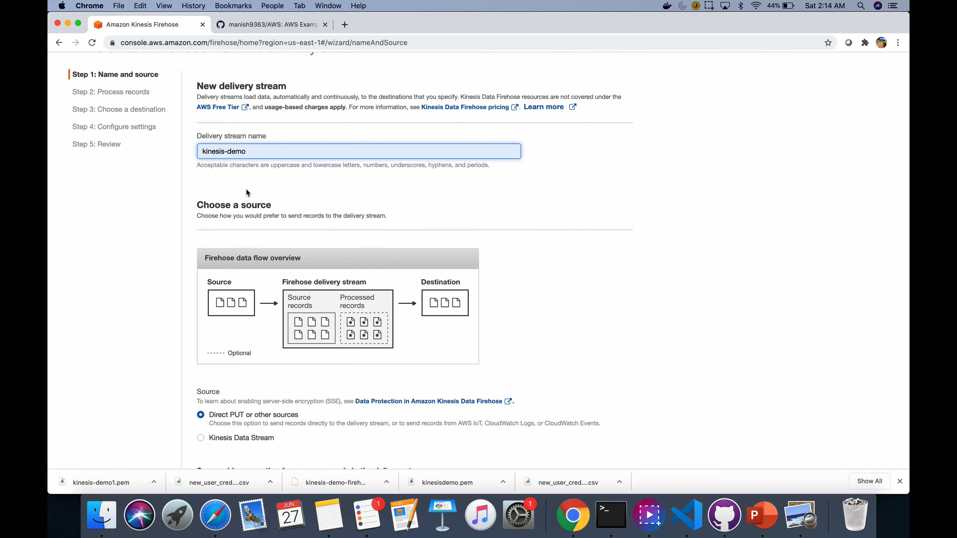
Set the delivery stream's source to Kinesis Data Stream and select the kinesis-demo data stream
scroll(247, 192, down, 5)
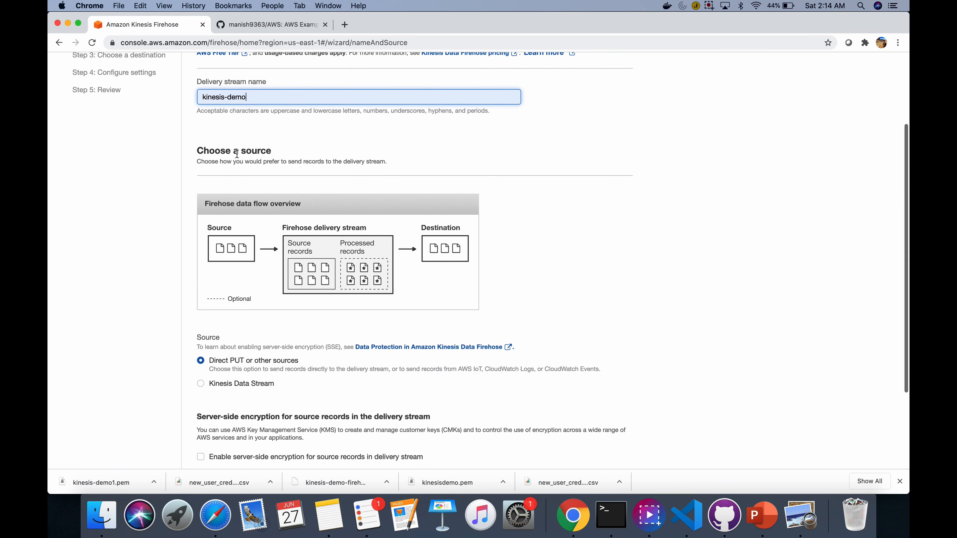
scroll(245, 301, down, 1)
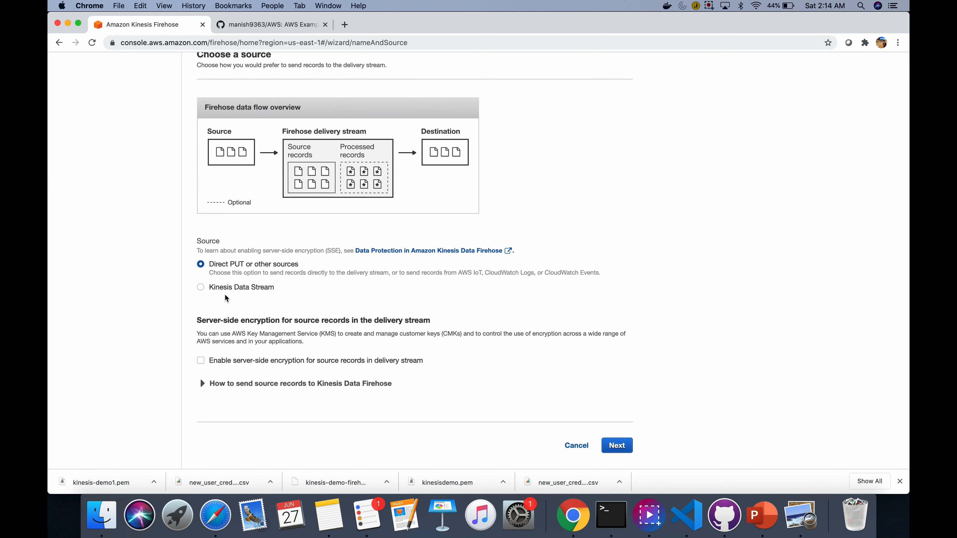
click(204, 292)
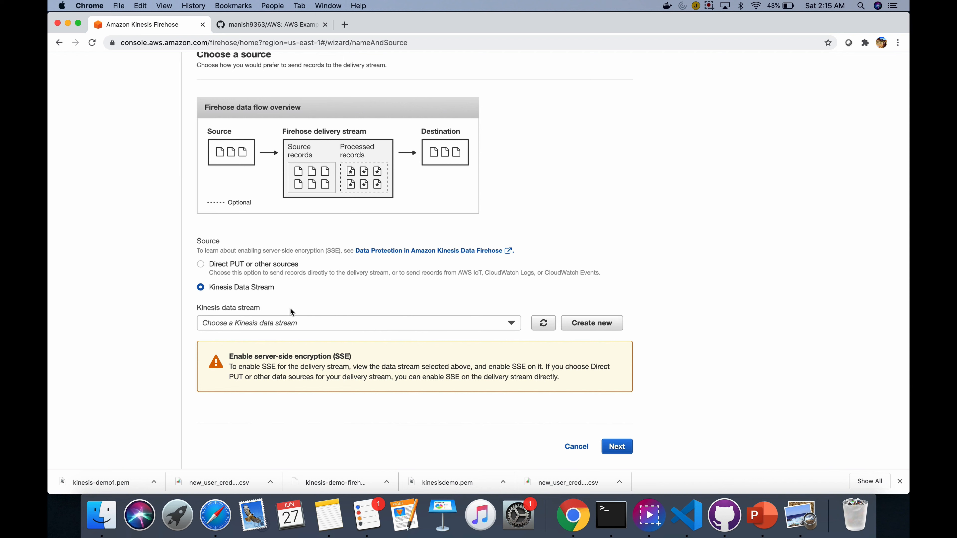
click(388, 323)
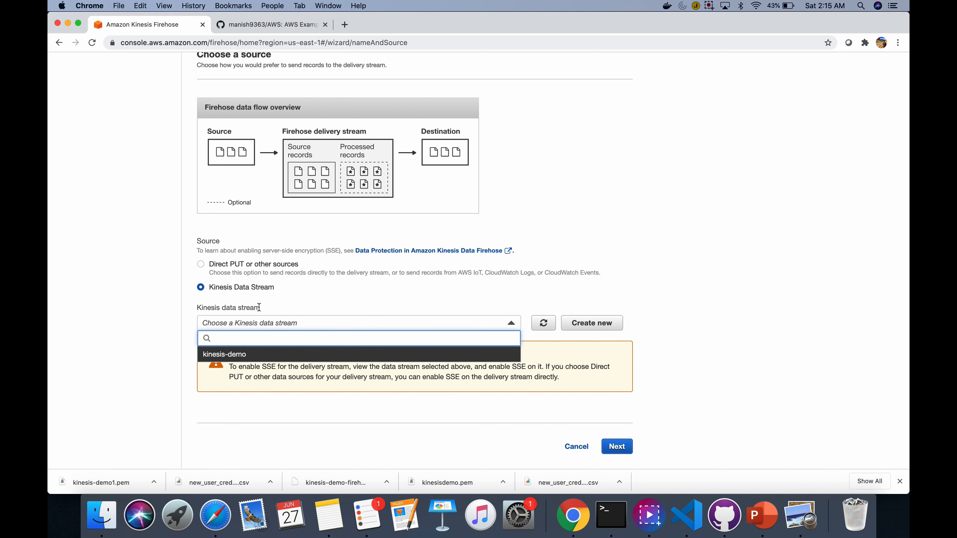
click(238, 356)
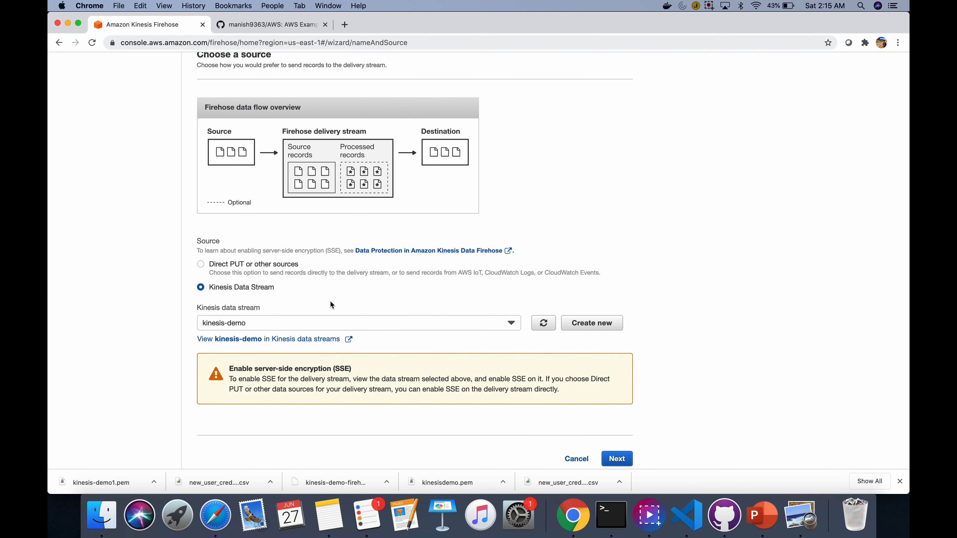
Rename the delivery stream to kinesis-firehose-demo and continue to the record processing settings
scroll(331, 302, down, 2)
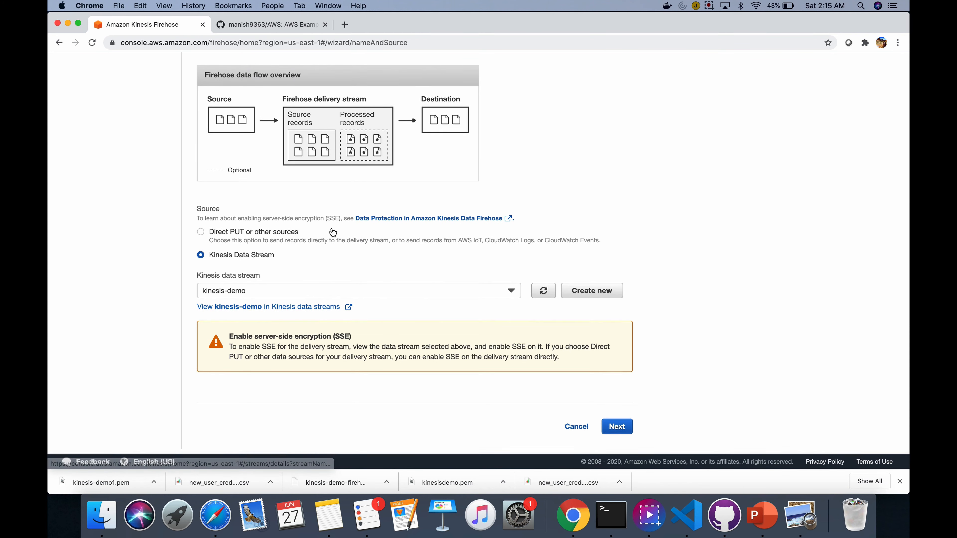
scroll(333, 232, up, 8)
click(265, 110)
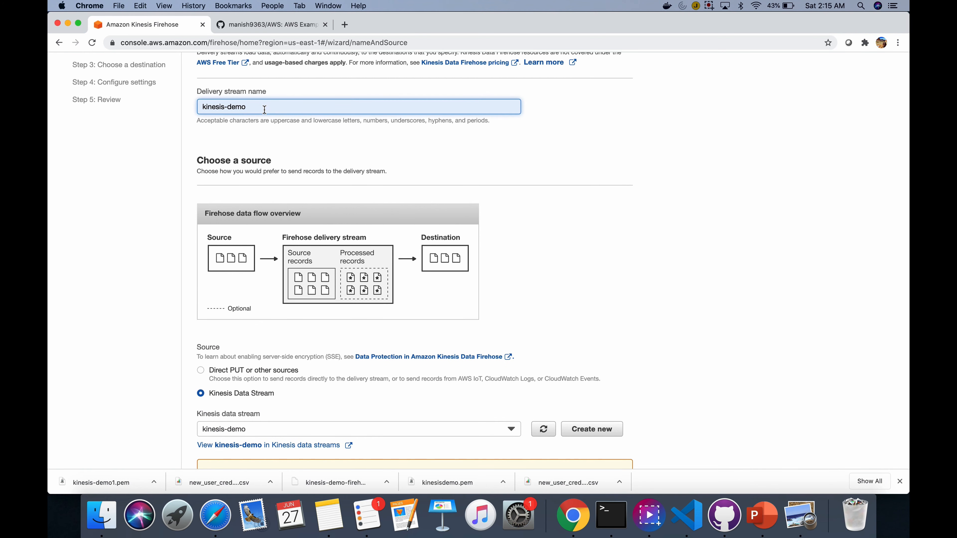
text(-)
key(BackSpace)
key(BackSpace)
key(BackSpace)
key(BackSpace)
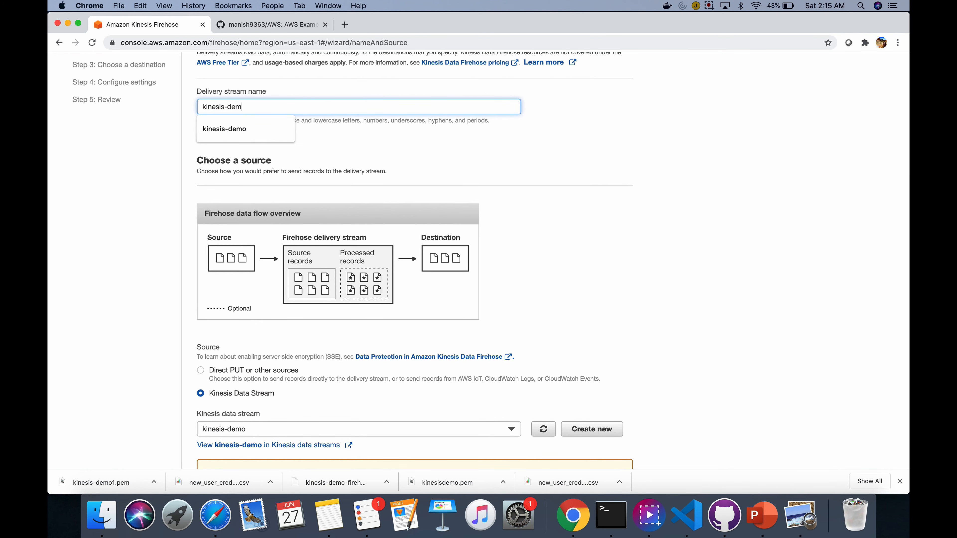
text(firehose-)
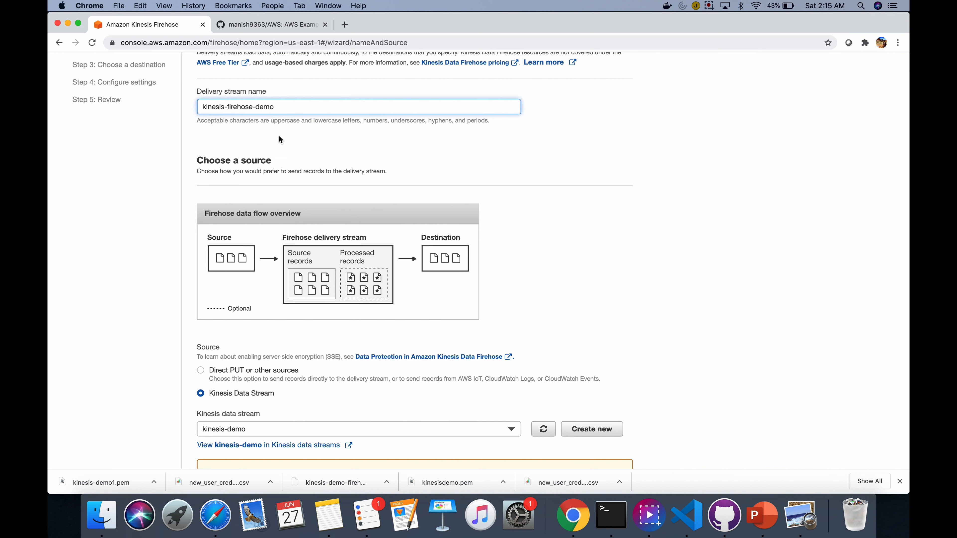
scroll(303, 165, down, 5)
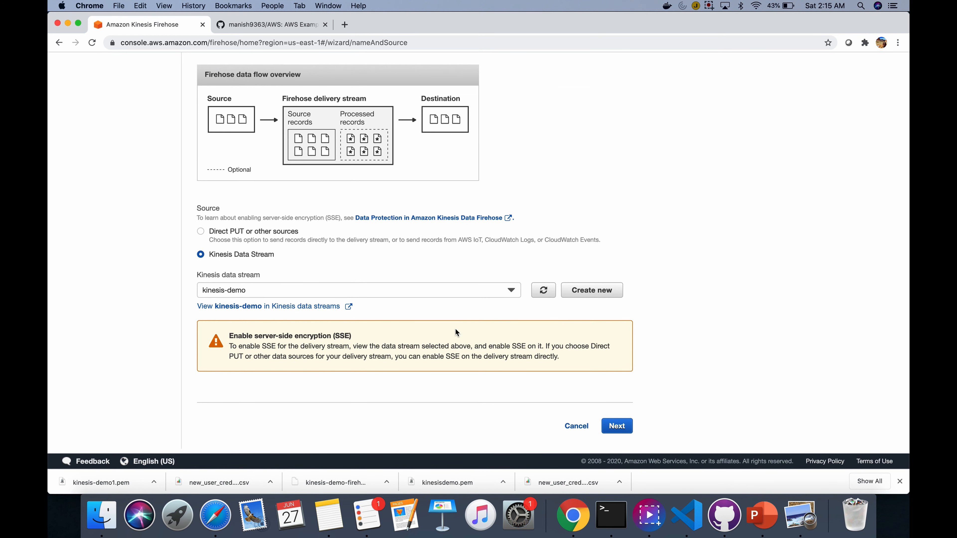
click(624, 431)
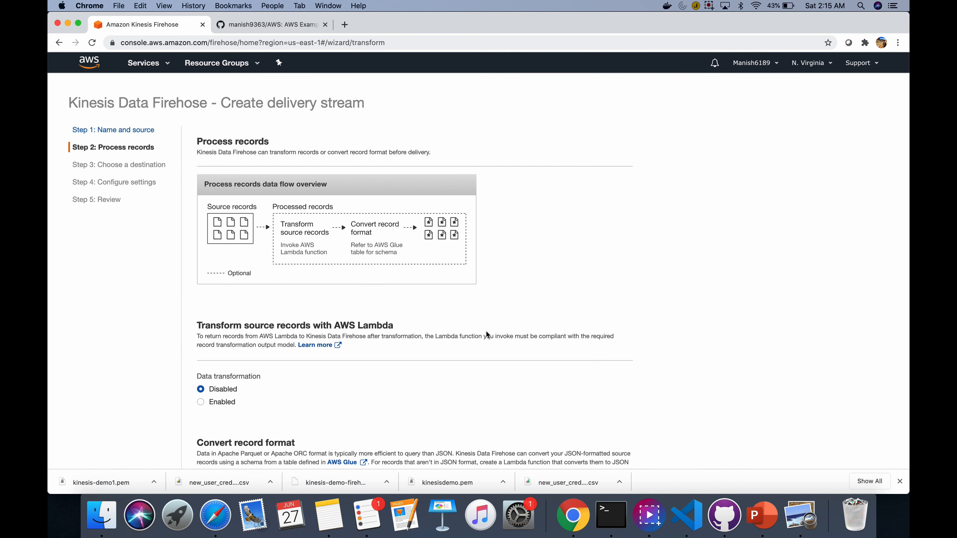
Enable data transformation to check the available Lambda functions, and set it back to Disabled
scroll(487, 335, down, 5)
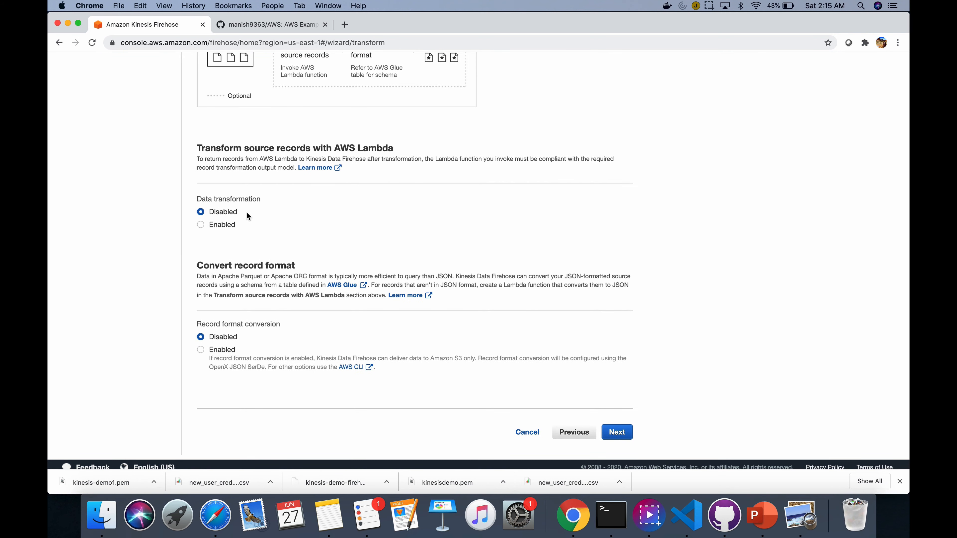
click(224, 226)
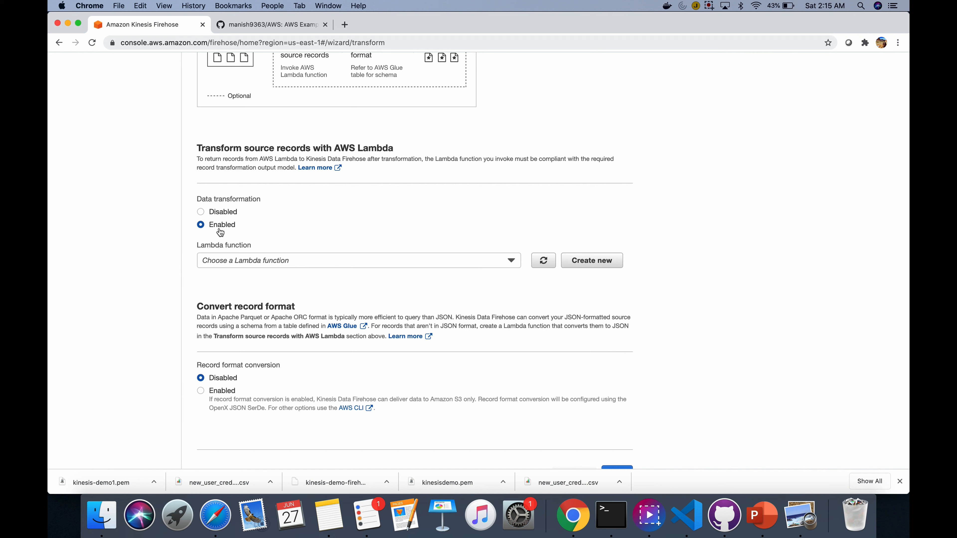
click(255, 260)
click(375, 237)
click(215, 214)
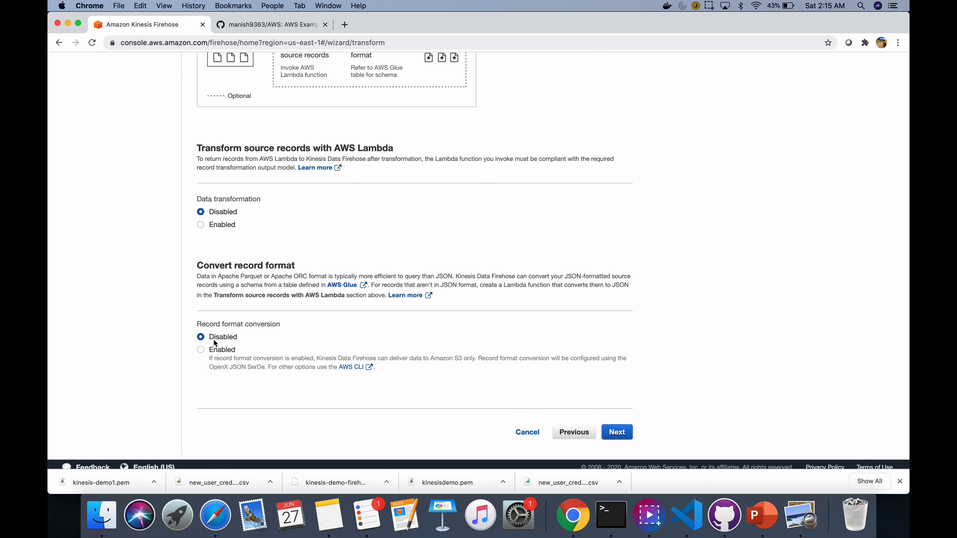
Enable record format conversion to examine its output format and AWS Glue options, and set it back to Disabled
scroll(216, 343, down, 1)
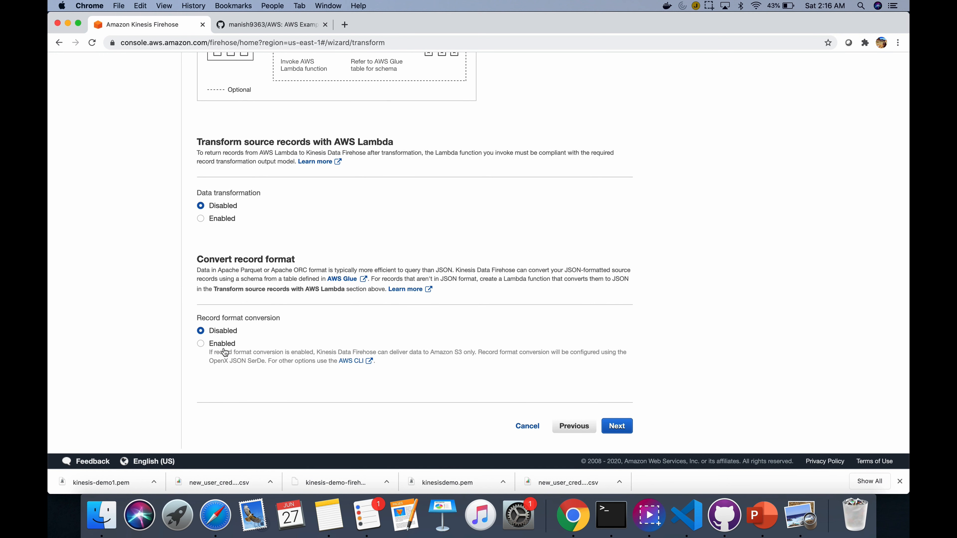
click(204, 345)
scroll(279, 355, down, 2)
scroll(281, 355, down, 2)
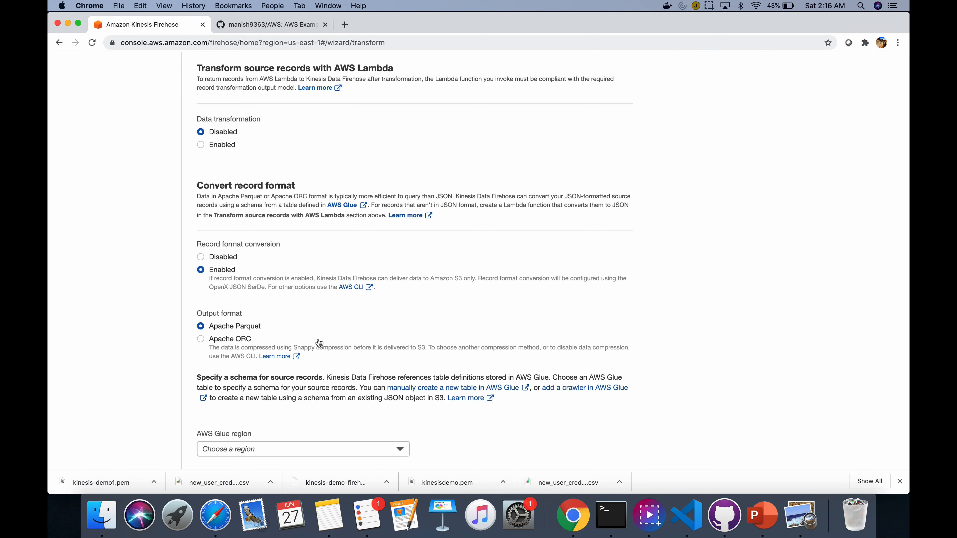
scroll(322, 345, down, 2)
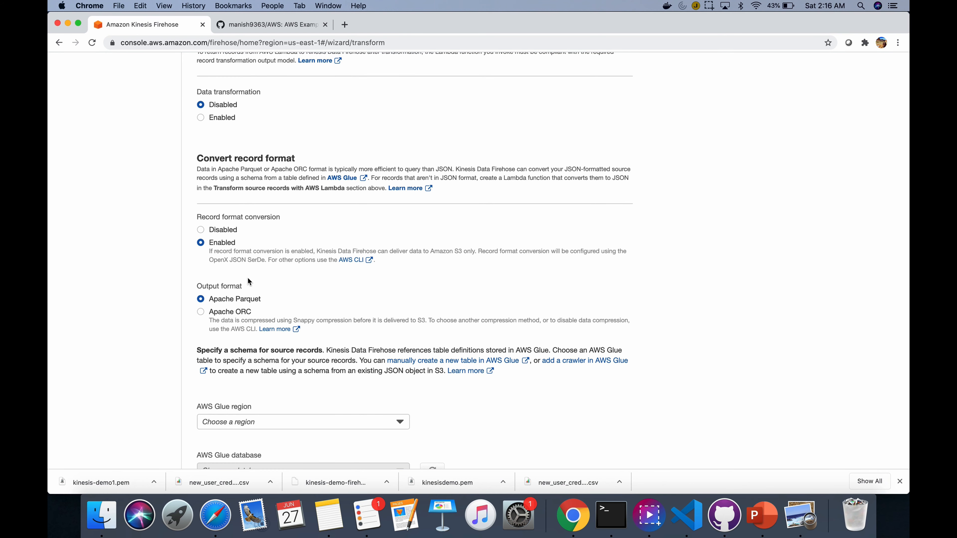
scroll(248, 280, down, 2)
click(202, 193)
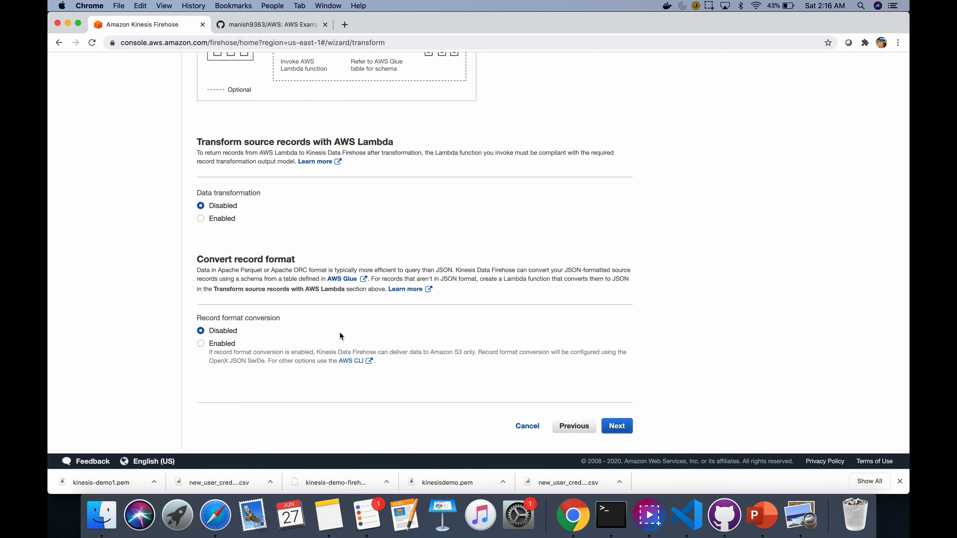
With Amazon S3 as the destination, create the S3 bucket kinesis-demo9363 in US East (N. Virginia) and continue with both prefixes empty
click(617, 426)
scroll(502, 319, down, 2)
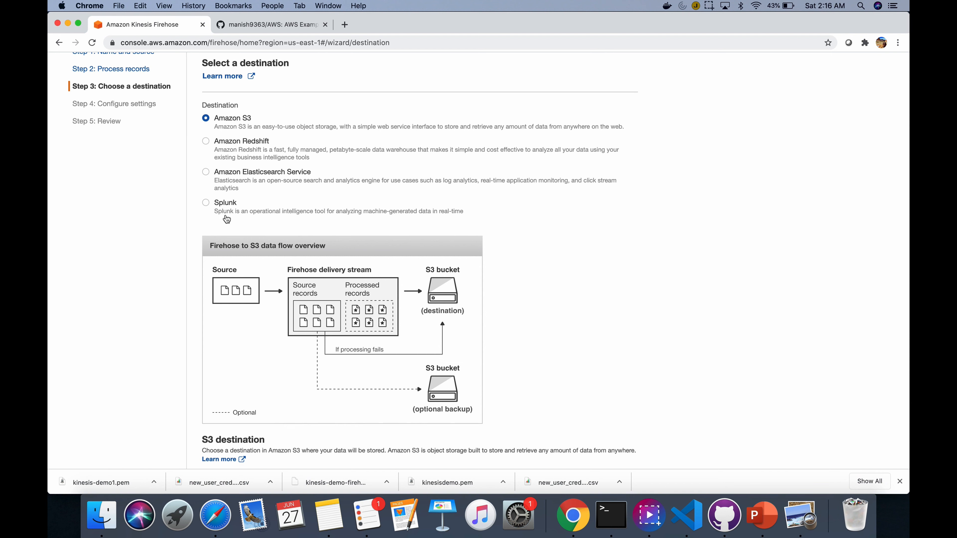
scroll(252, 127, down, 1)
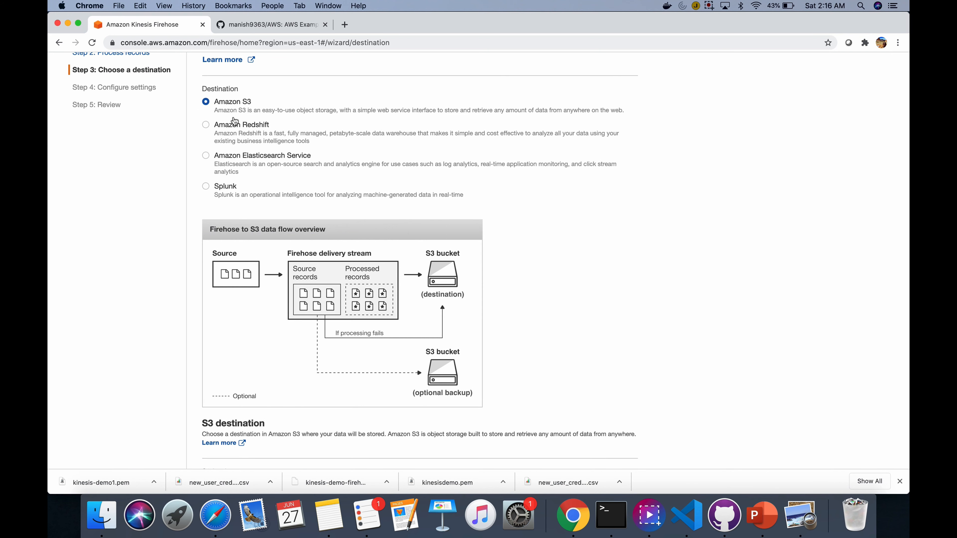
scroll(239, 301, down, 1)
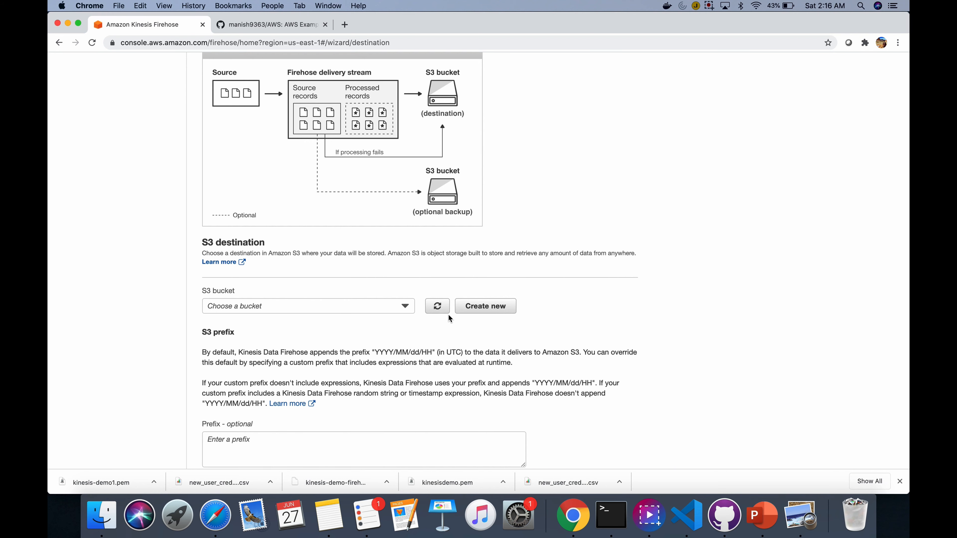
click(478, 311)
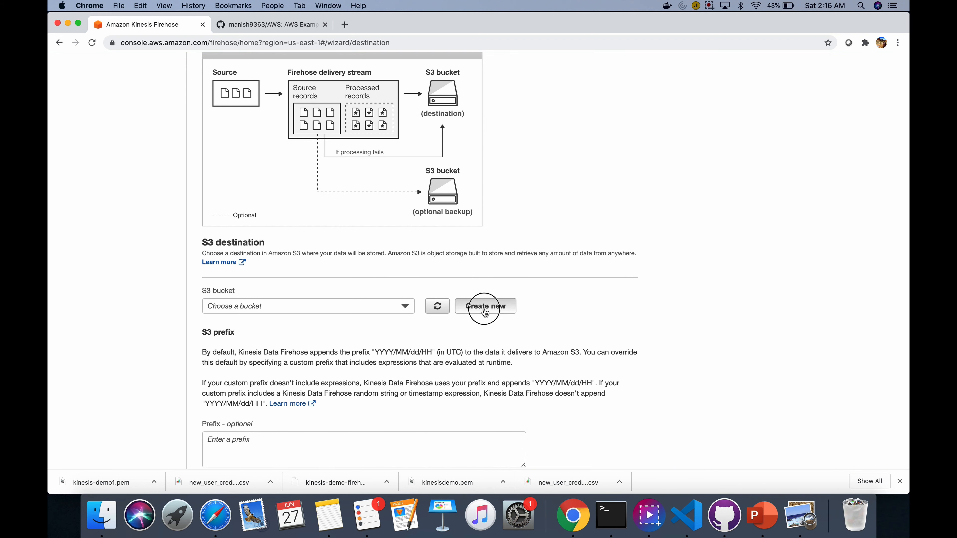
click(444, 257)
text(kines)
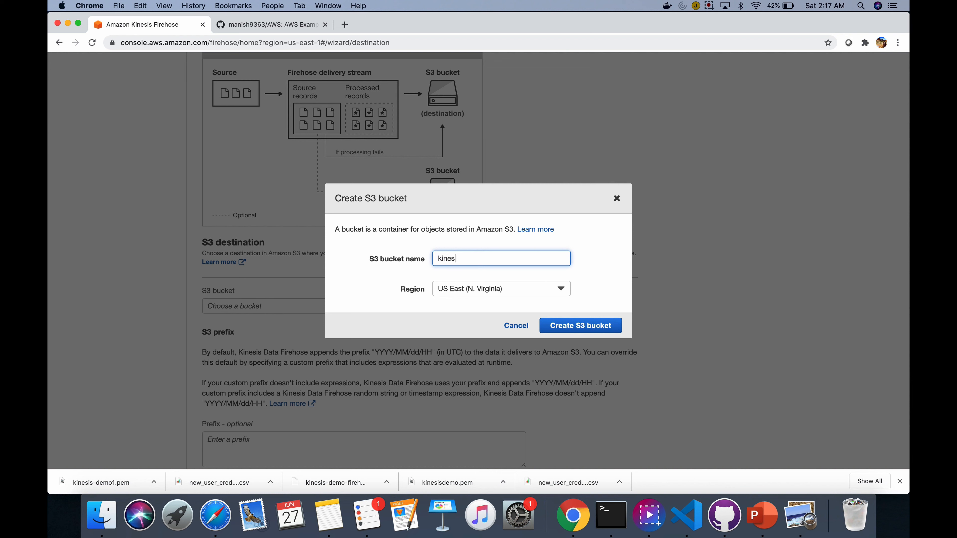
text(is-demo9363)
click(571, 325)
scroll(382, 343, down, 5)
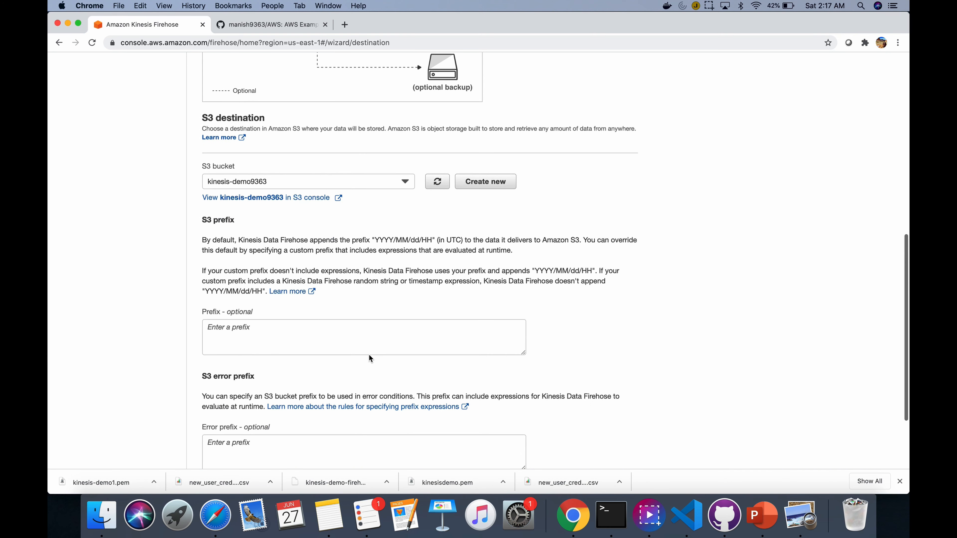
scroll(367, 349, down, 1)
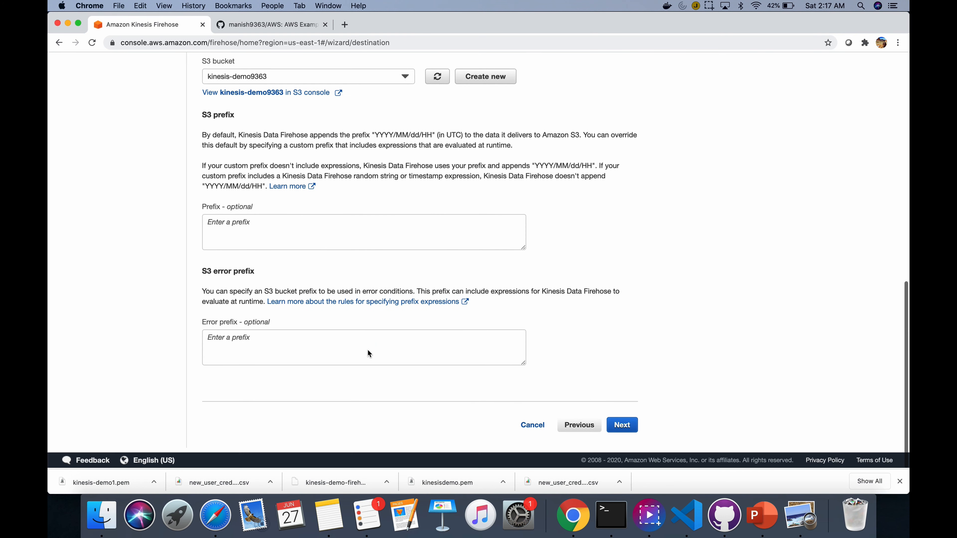
click(627, 430)
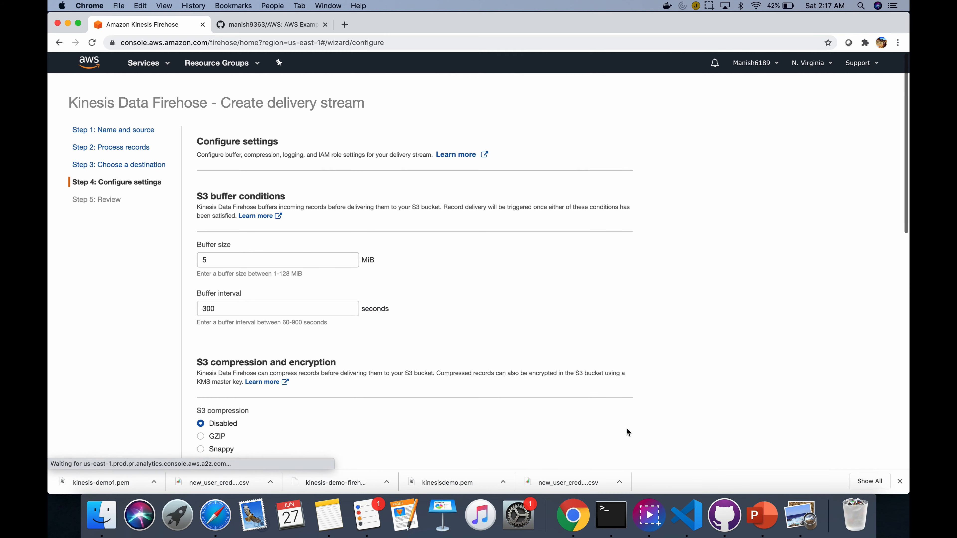
Set the S3 buffer interval to 60 seconds, keep the remaining delivery settings, and go through the configuration review
scroll(243, 266, down, 2)
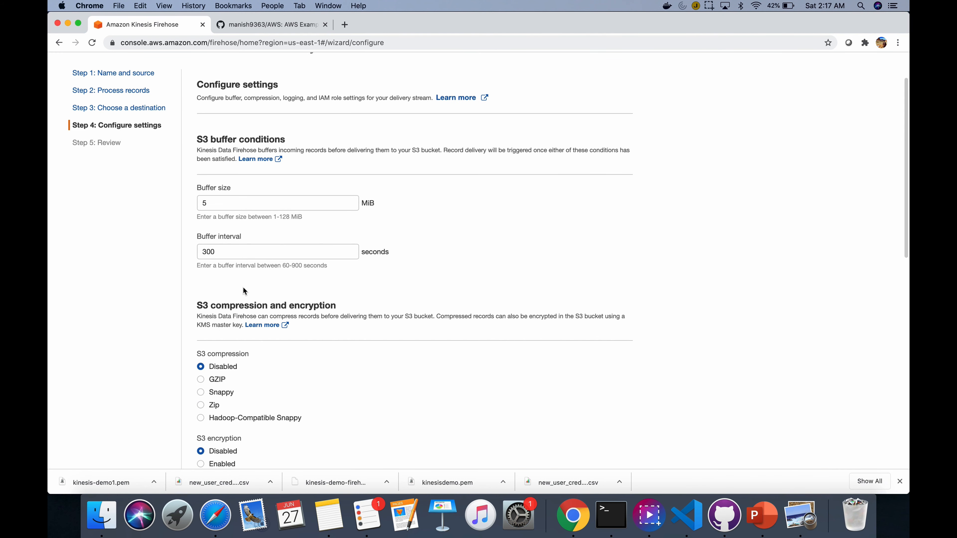
scroll(243, 287, down, 2)
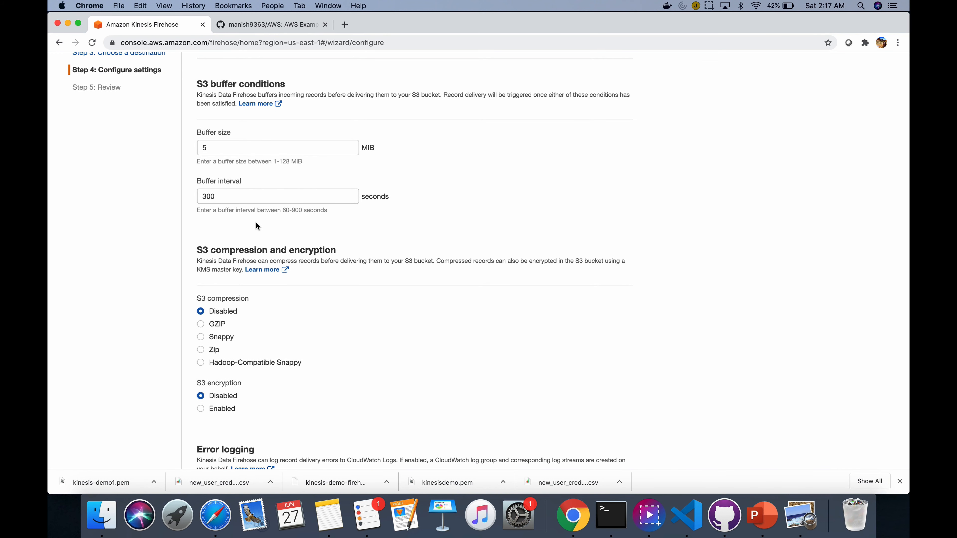
scroll(254, 233, down, 1)
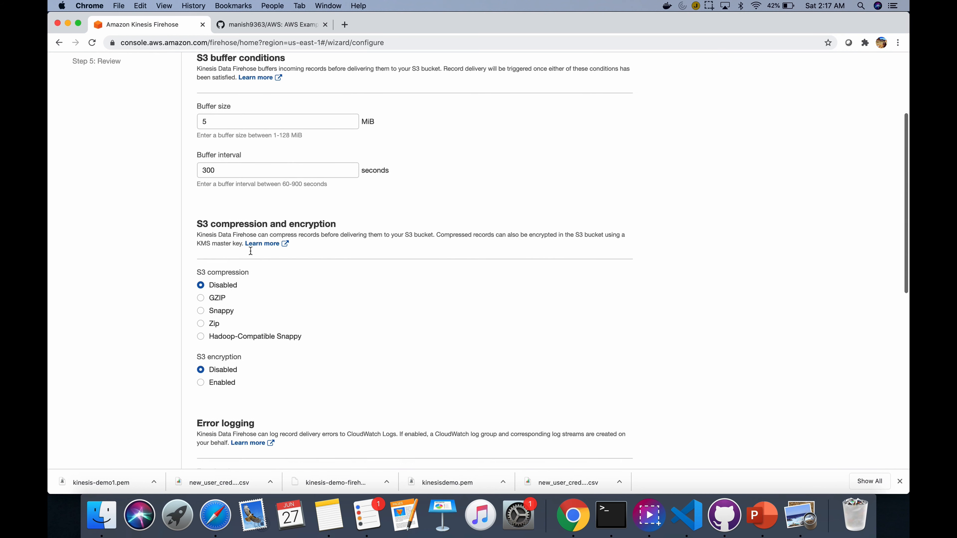
scroll(249, 246, down, 1)
double_click(233, 155)
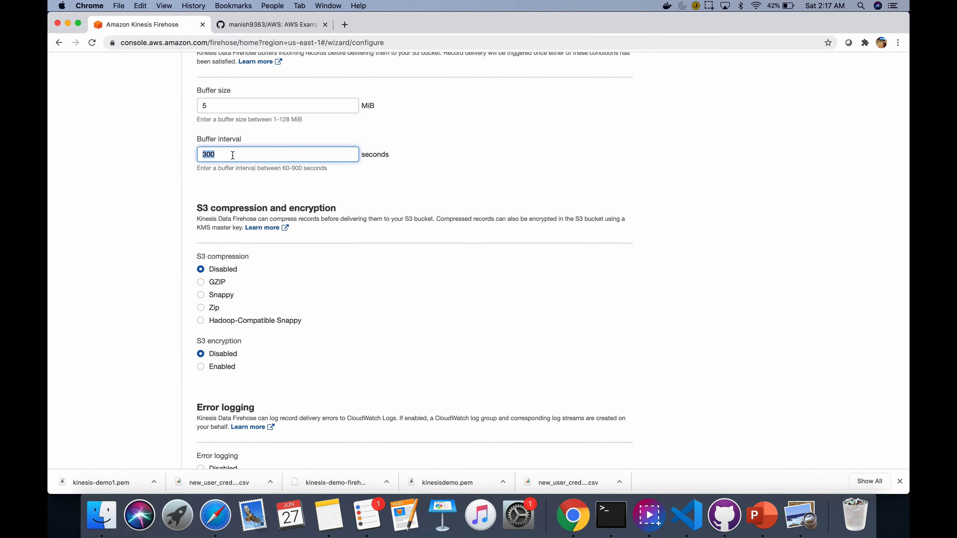
text(60)
scroll(254, 186, down, 3)
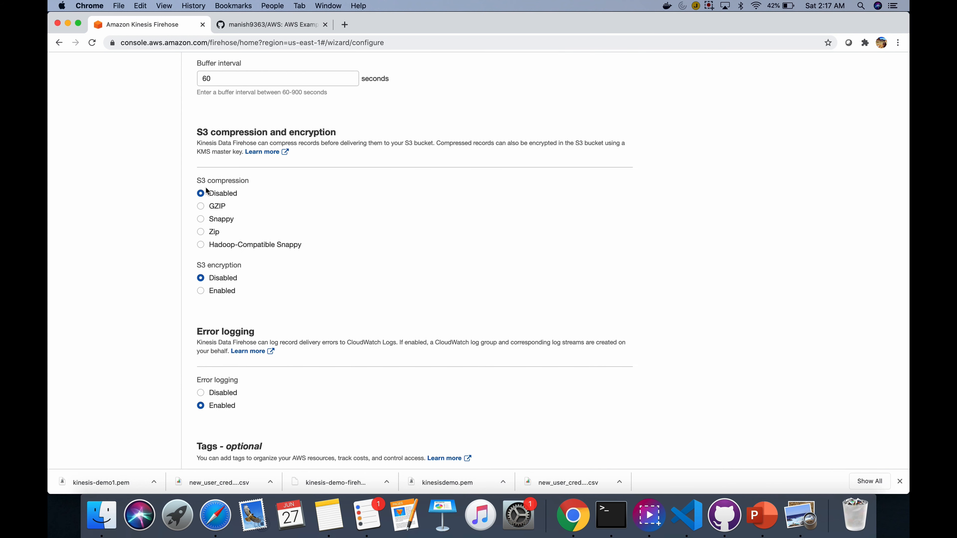
scroll(219, 211, down, 8)
scroll(222, 238, down, 1)
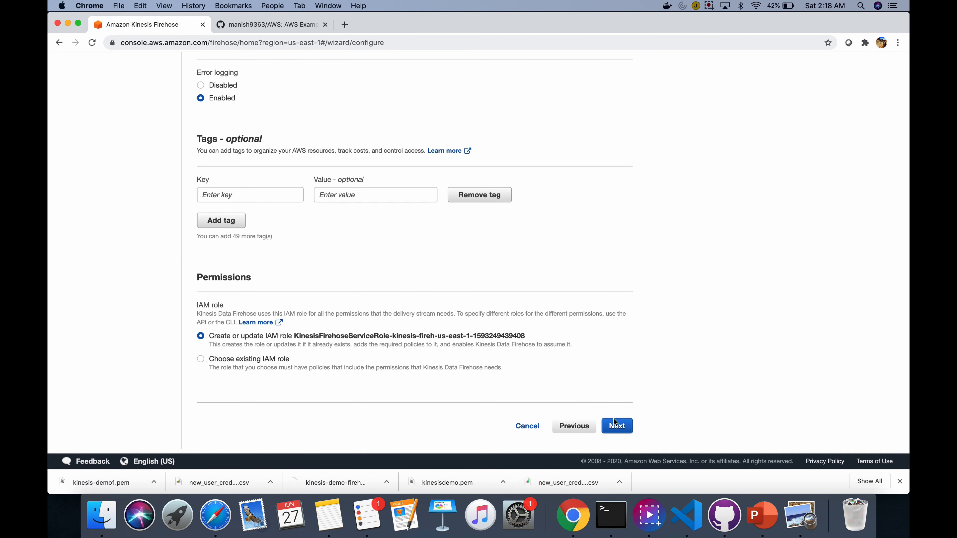
click(618, 428)
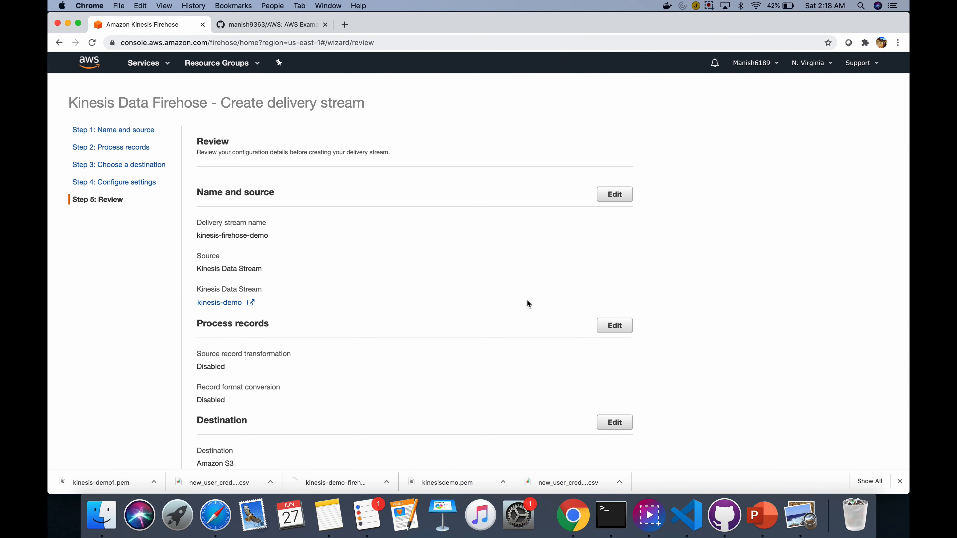
scroll(527, 301, down, 10)
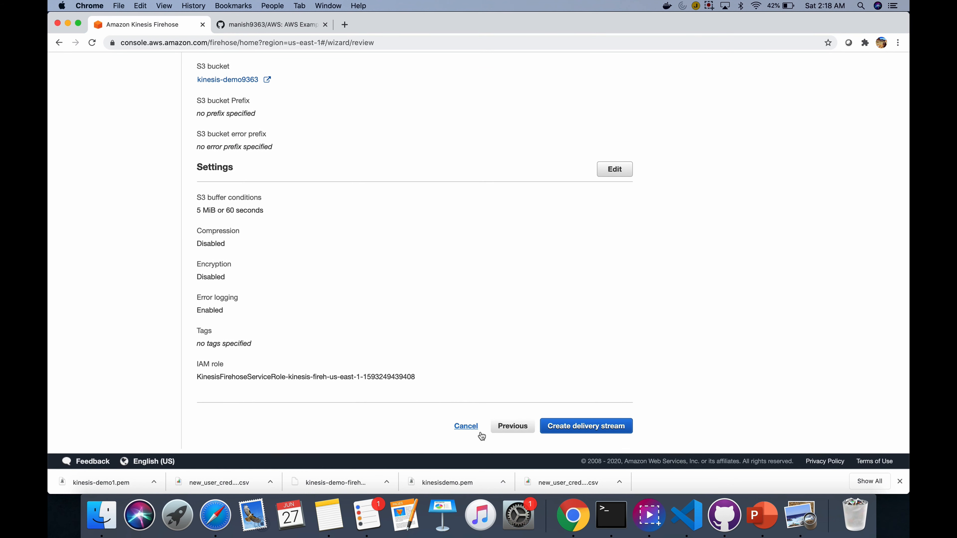
Go back to the permissions to check the existing IAM roles, reselect creating or updating the IAM role, and return to the review
click(513, 424)
scroll(514, 407, down, 5)
scroll(515, 384, down, 9)
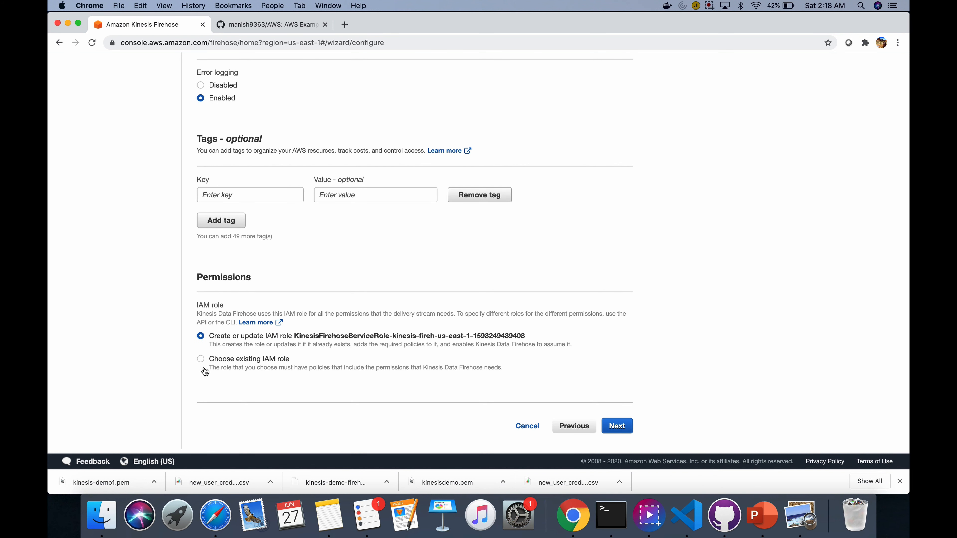
click(200, 359)
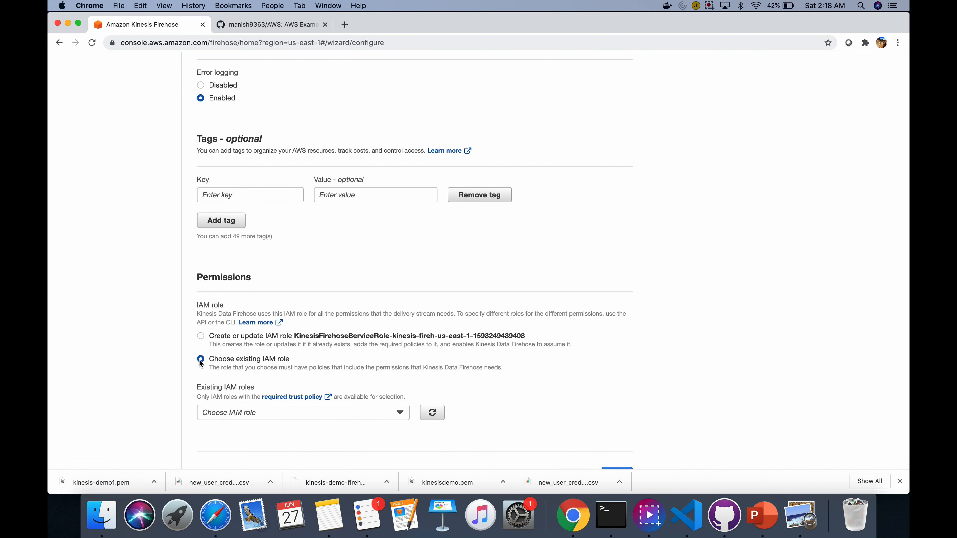
click(267, 412)
click(351, 413)
click(401, 415)
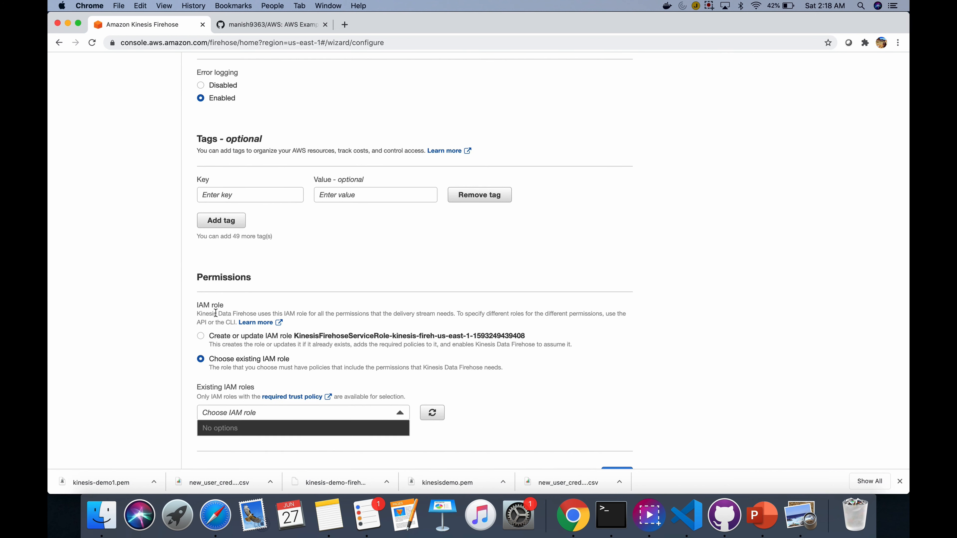
click(201, 336)
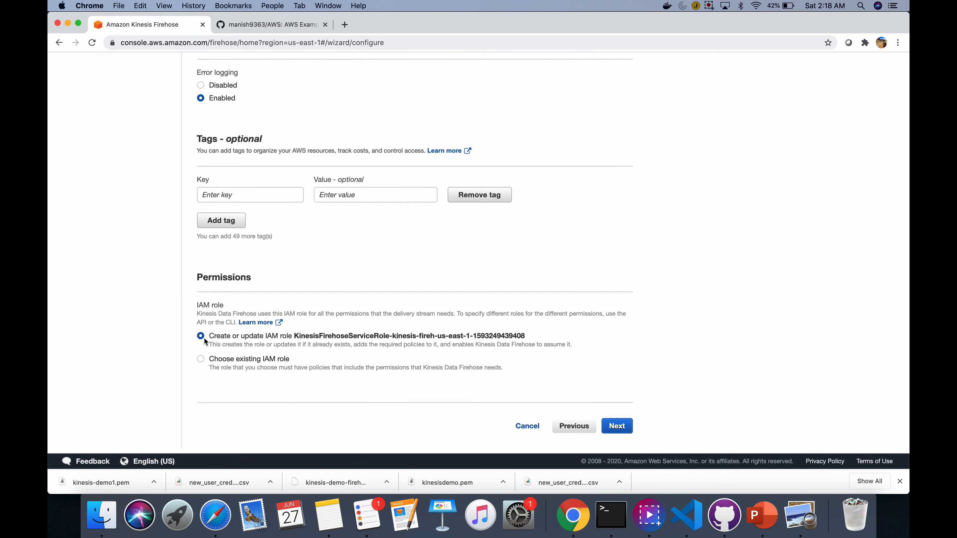
click(625, 430)
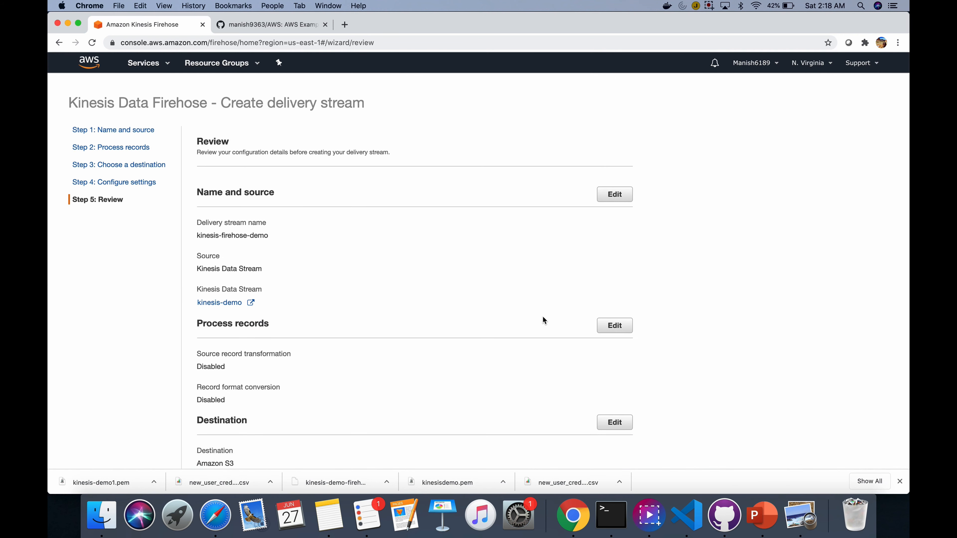
scroll(543, 316, down, 10)
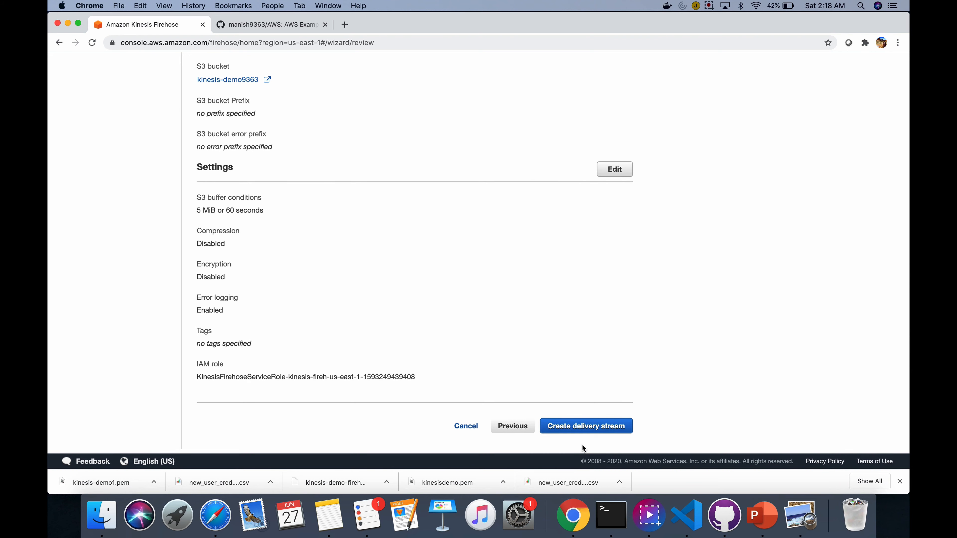
Create the Firehose delivery stream with the reviewed settings, and go to the running instances in EC2
click(597, 429)
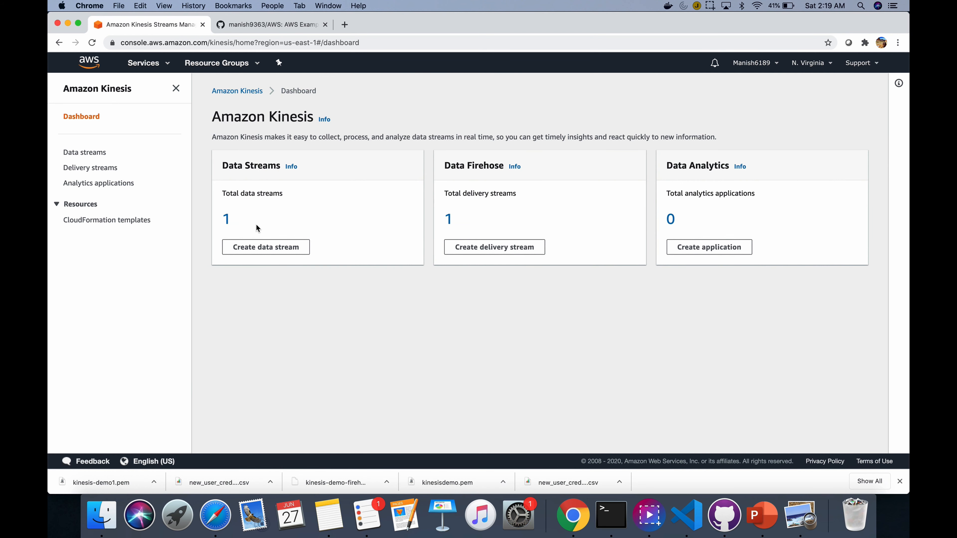
click(147, 63)
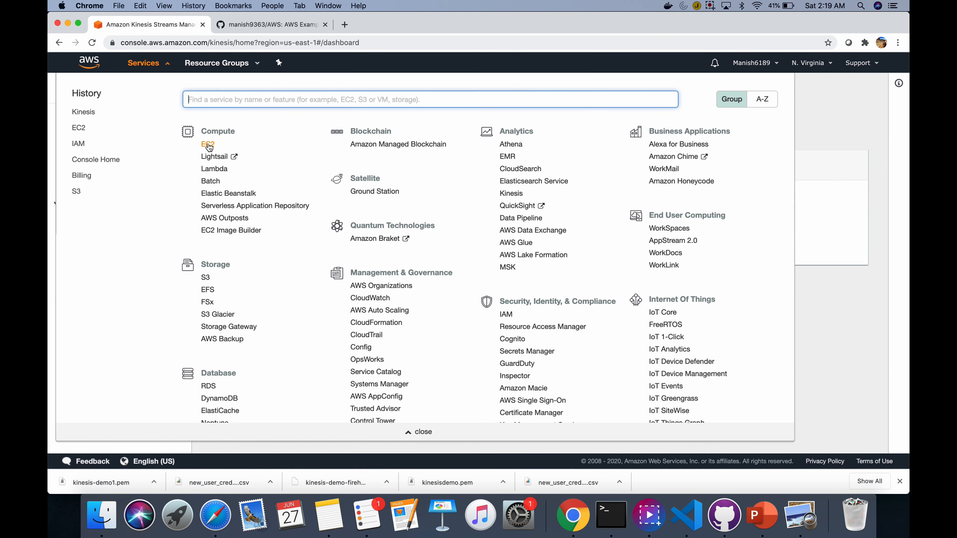
click(209, 143)
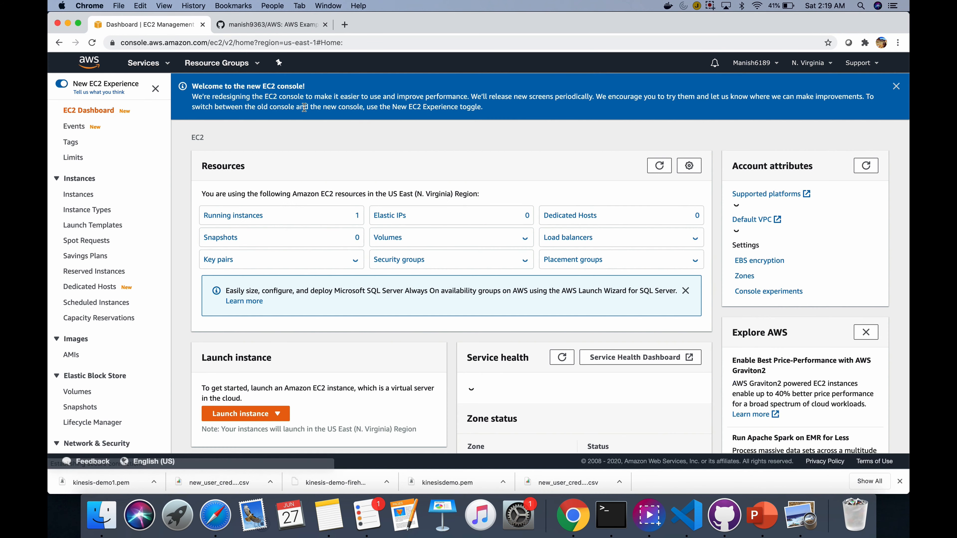
click(251, 215)
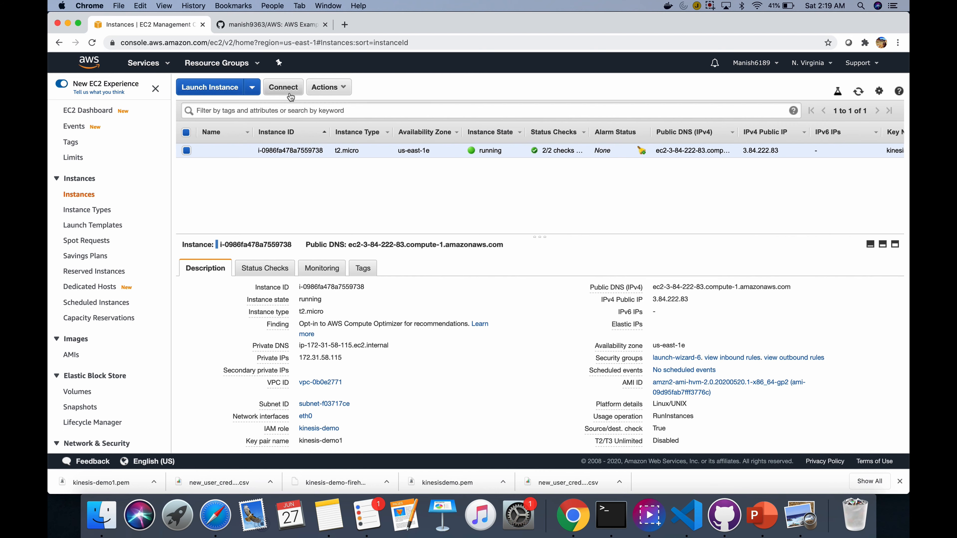
Open the connection instructions for the running t2.micro instance and select the example SSH command that uses kinesis-demo1.pem
click(284, 87)
drag(404, 326, 727, 326)
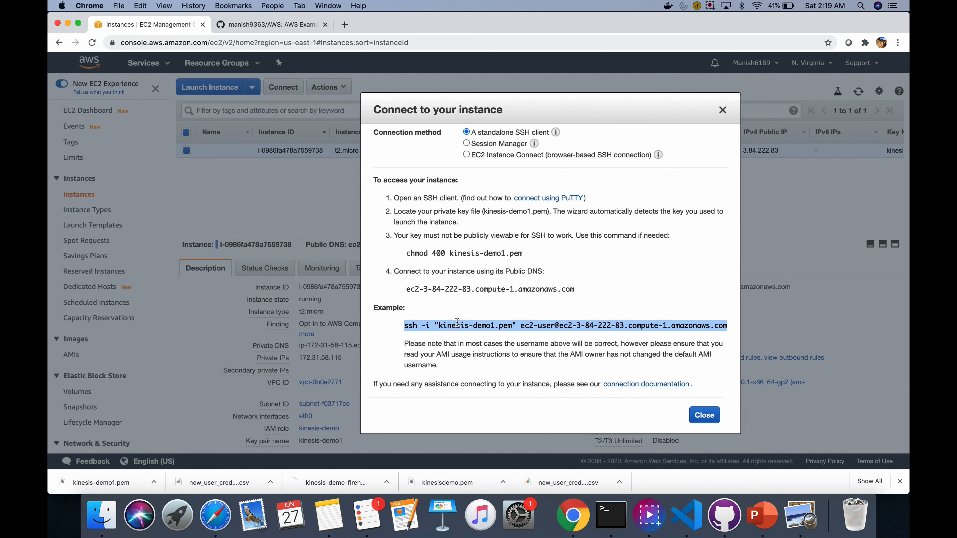
click(590, 318)
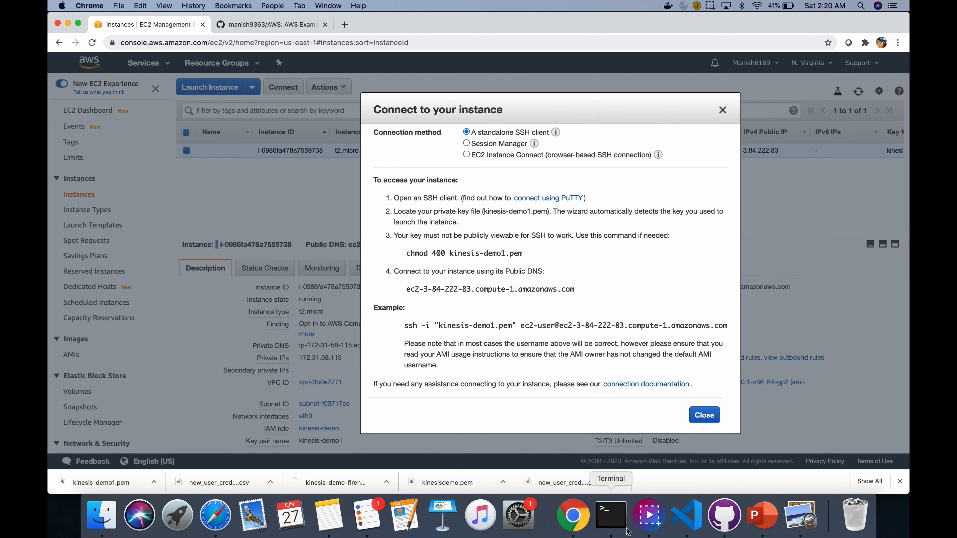
Switch to Terminal, clear the old output, and list the files of the input directory with ls -lrt
click(612, 519)
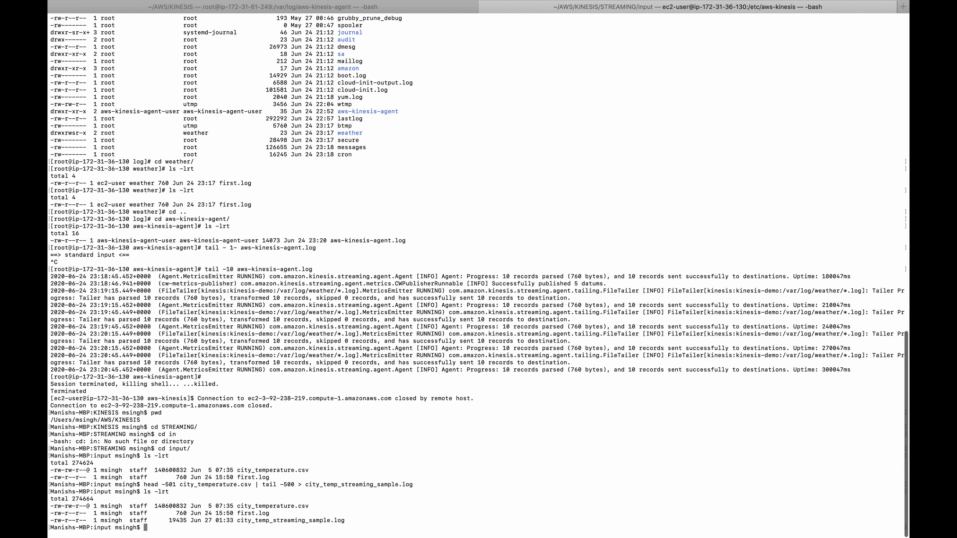
text(clear)
key(Return)
text(ls -lrt)
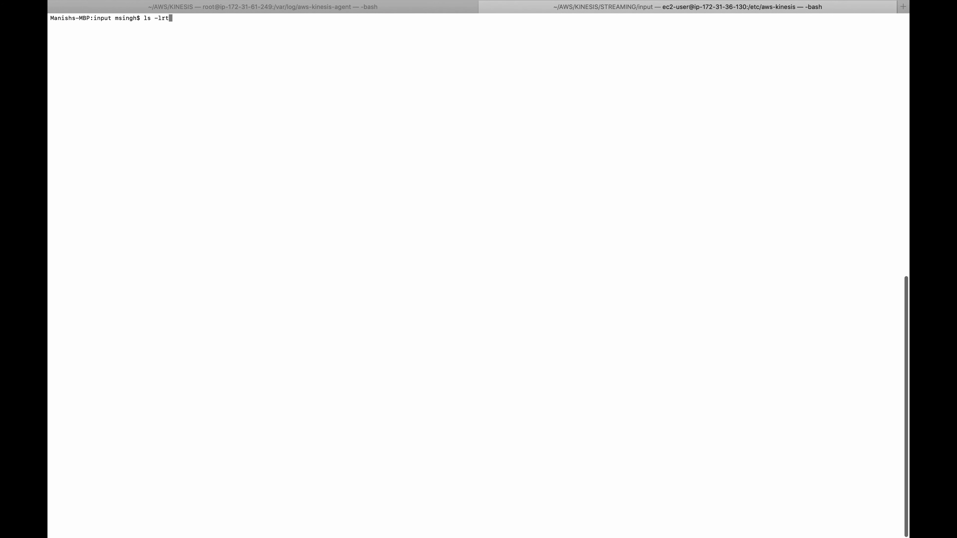
key(Return)
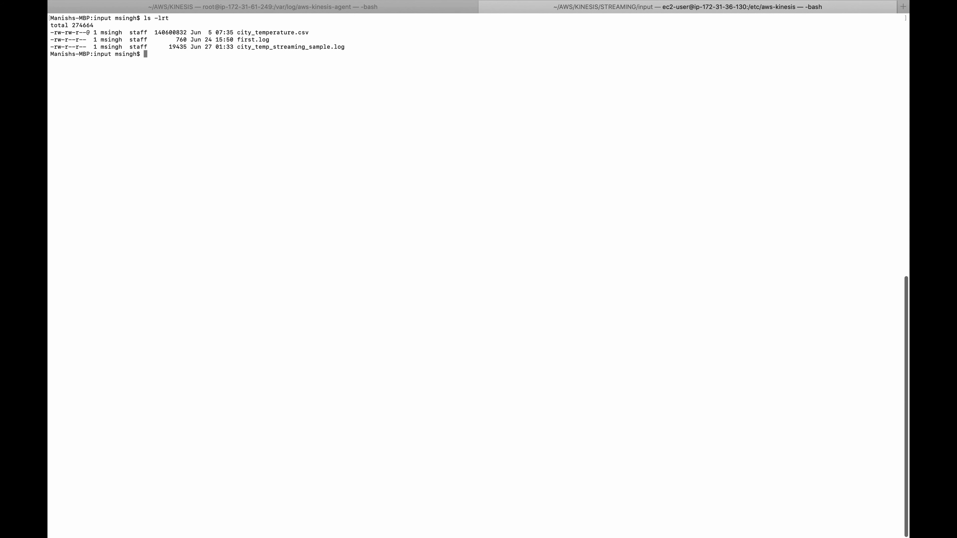
Move up two directories to the KINESIS folder and list its files with ls -lrt
text(cd ..)
key(Return)
text(cd ..)
key(Return)
text(ls -lrt)
key(Return)
Restrict the permissions of the private key file with chmod 400 kinesis-demo1.pem
text(chmod 400)
key(Return)
text(chmod 400 kinesis-demo1.pem)
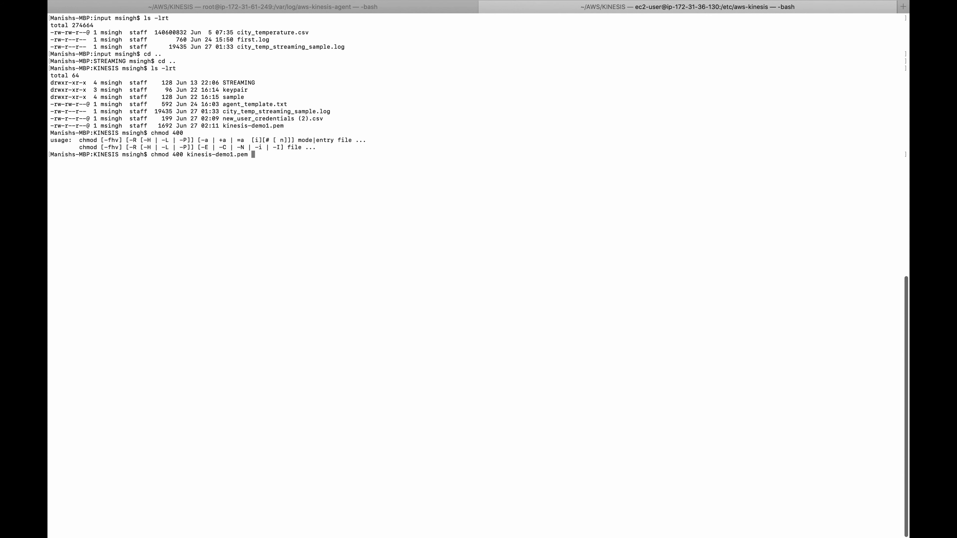